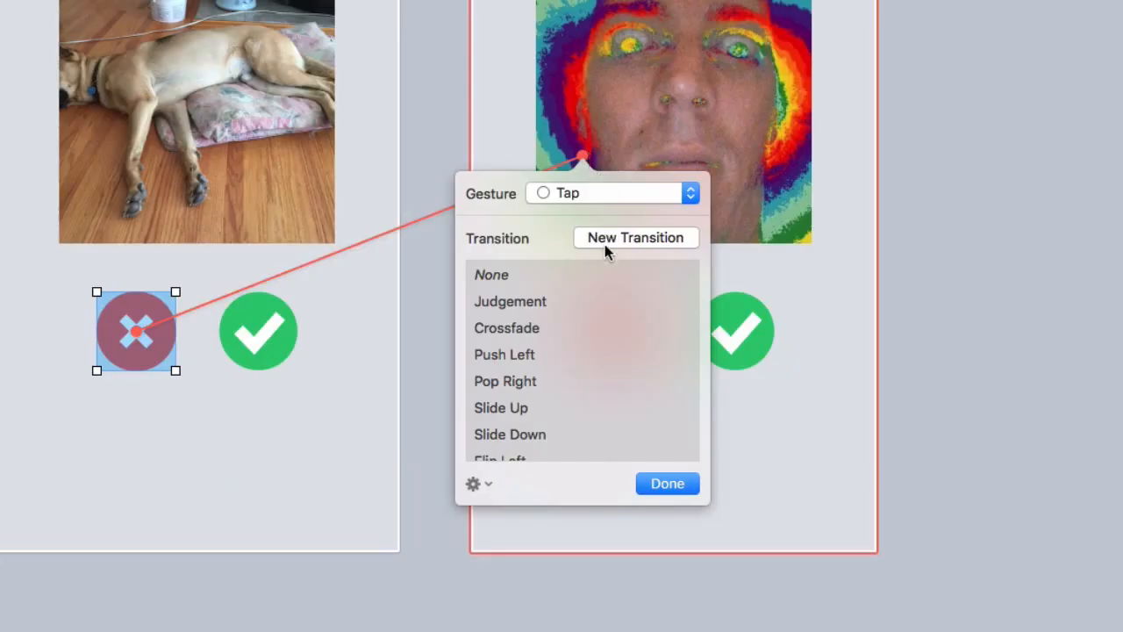
Create a new transition for the reject button's tap link to the face screen and name it Judgement
left_click(609, 238)
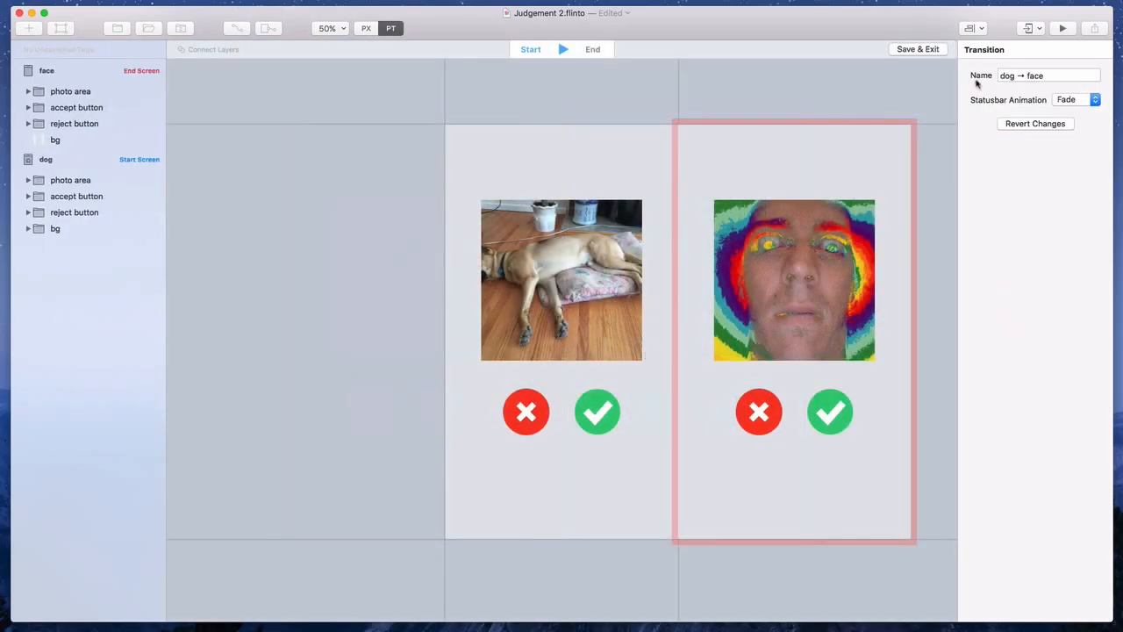
triple_click(1023, 76)
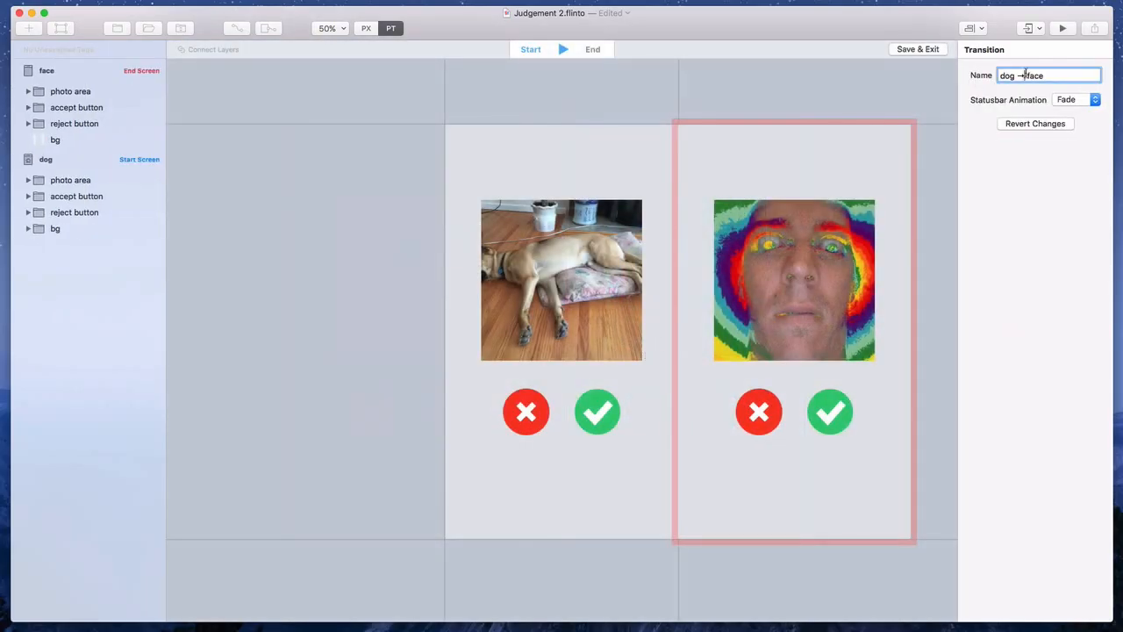
type("Judgement")
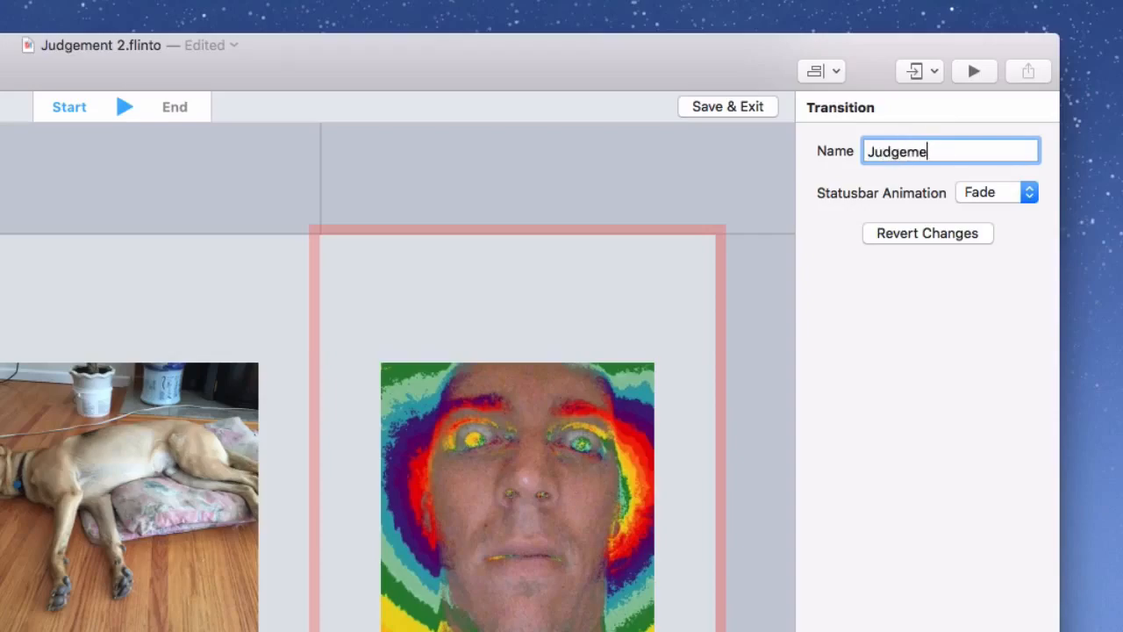
key("Return")
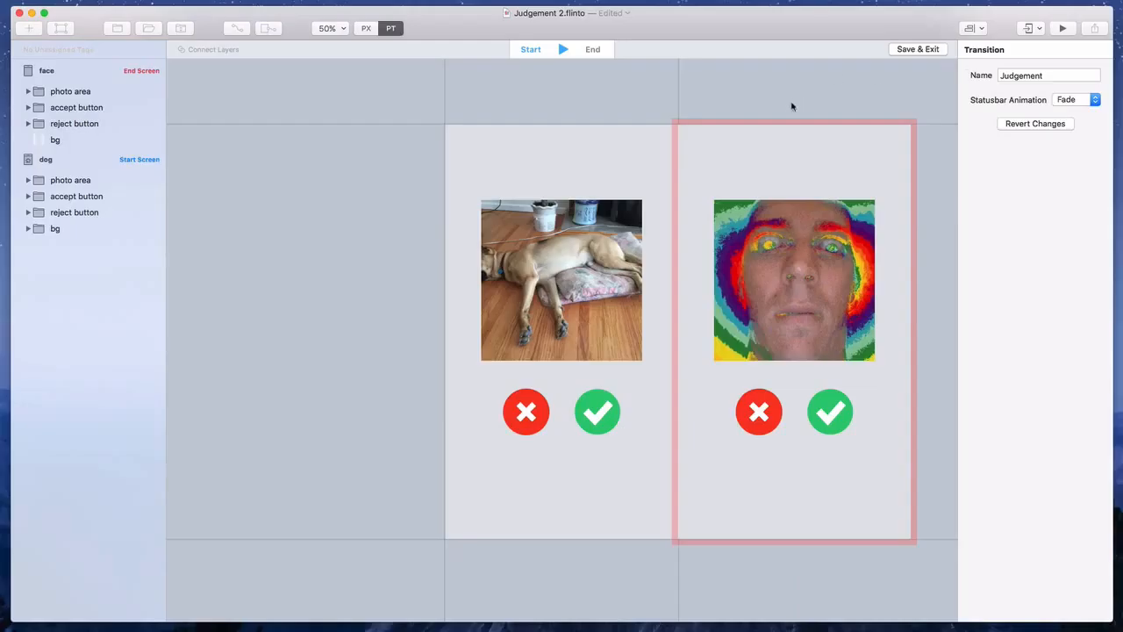
Align the face screen over the dog screen at position 0, 0 and move the dog's photo area group above both screens
left_click_drag(778, 123, 546, 123)
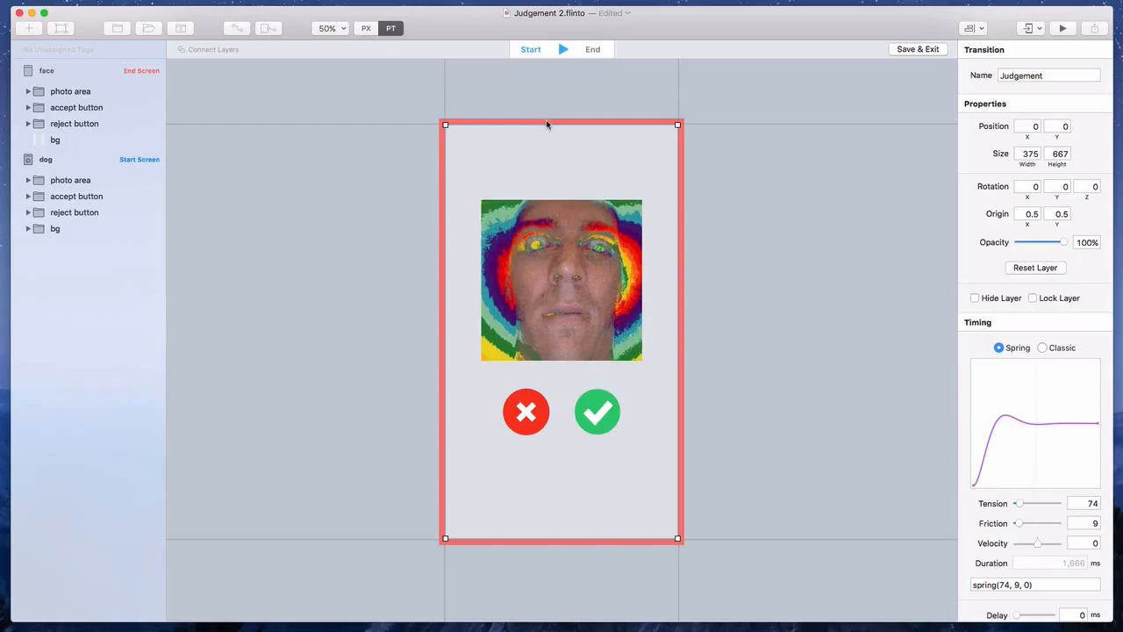
mouse_move(546, 123)
left_mouse_down()
mouse_move(796, 123)
mouse_move(556, 109)
mouse_move(547, 124)
left_mouse_up()
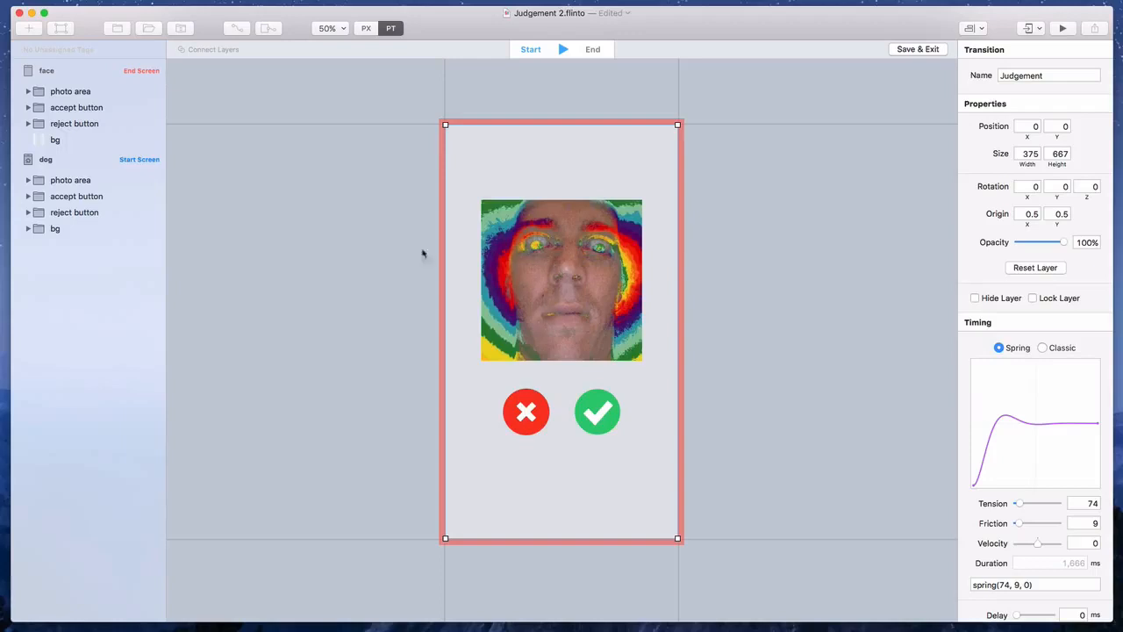
left_click(91, 182)
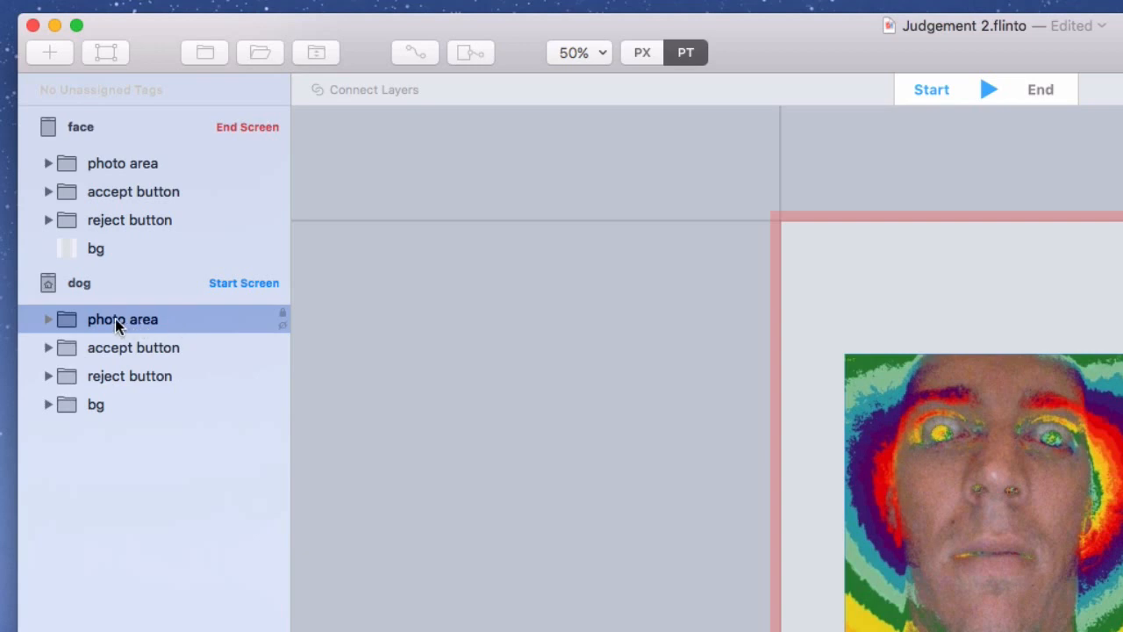
left_click_drag(118, 325, 138, 118)
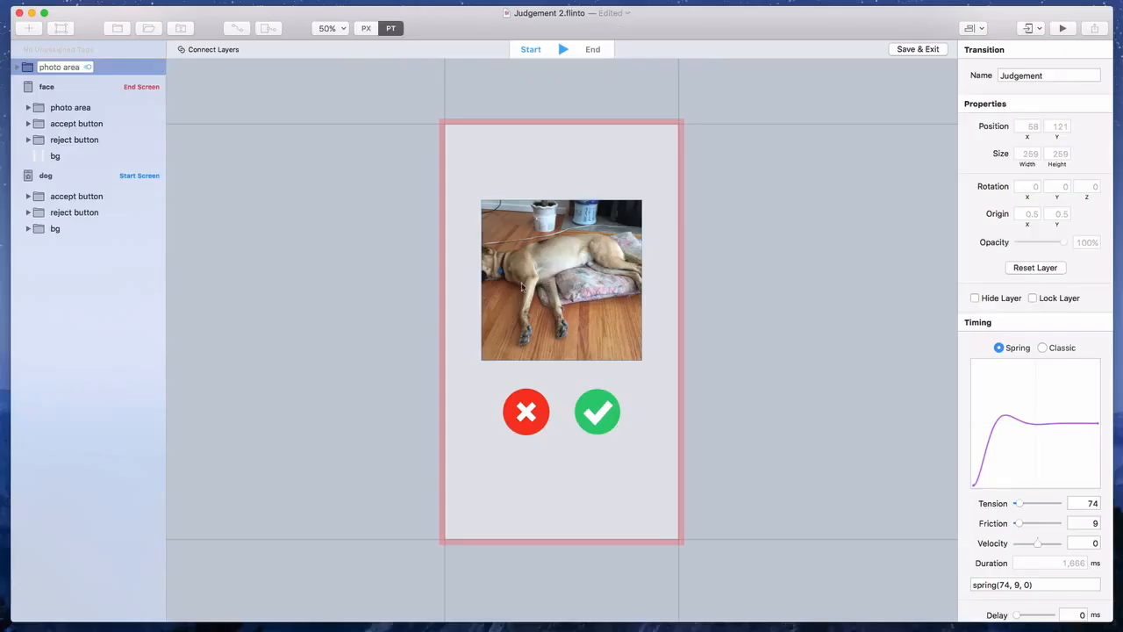
In the end state, place the dog's photo area off-screen at about X -269, Y 143, with Y rotation -33 and Z rotation -8
left_click(563, 51)
left_click_drag(566, 260, 346, 264)
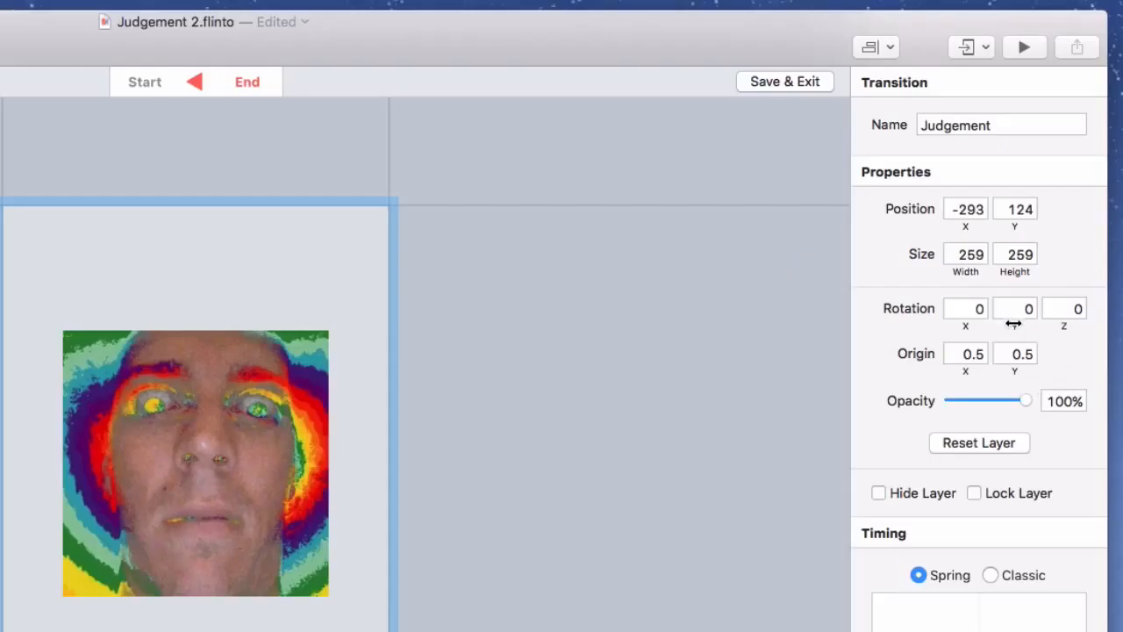
left_click_drag(1013, 324, 979, 327)
left_click_drag(430, 197, 404, 185)
left_click_drag(344, 325, 336, 340)
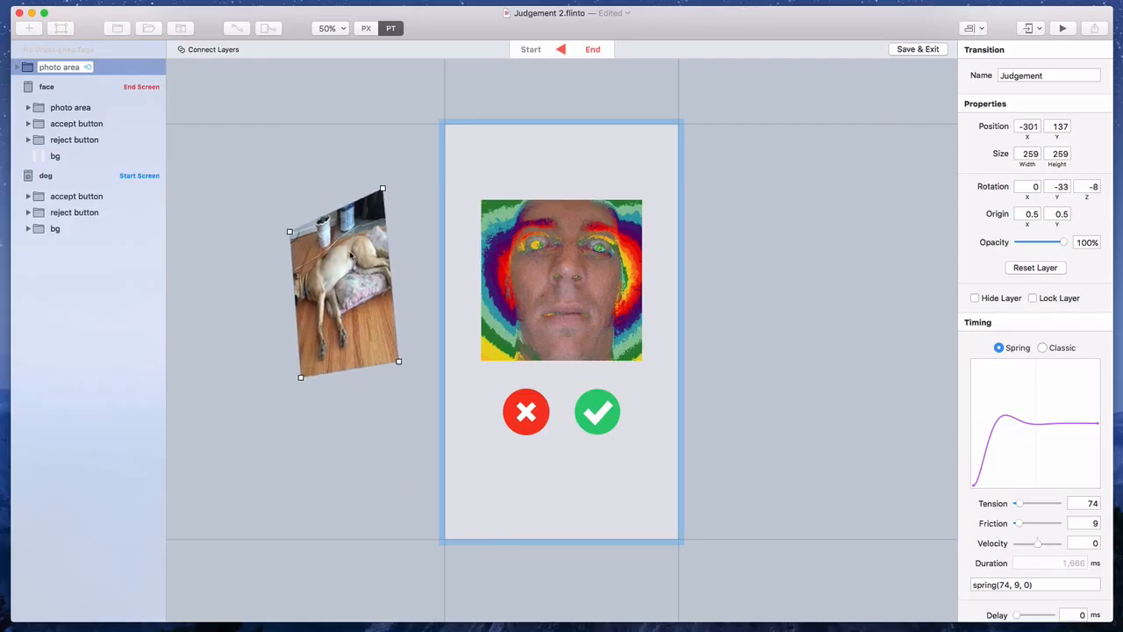
left_click_drag(351, 255, 369, 258)
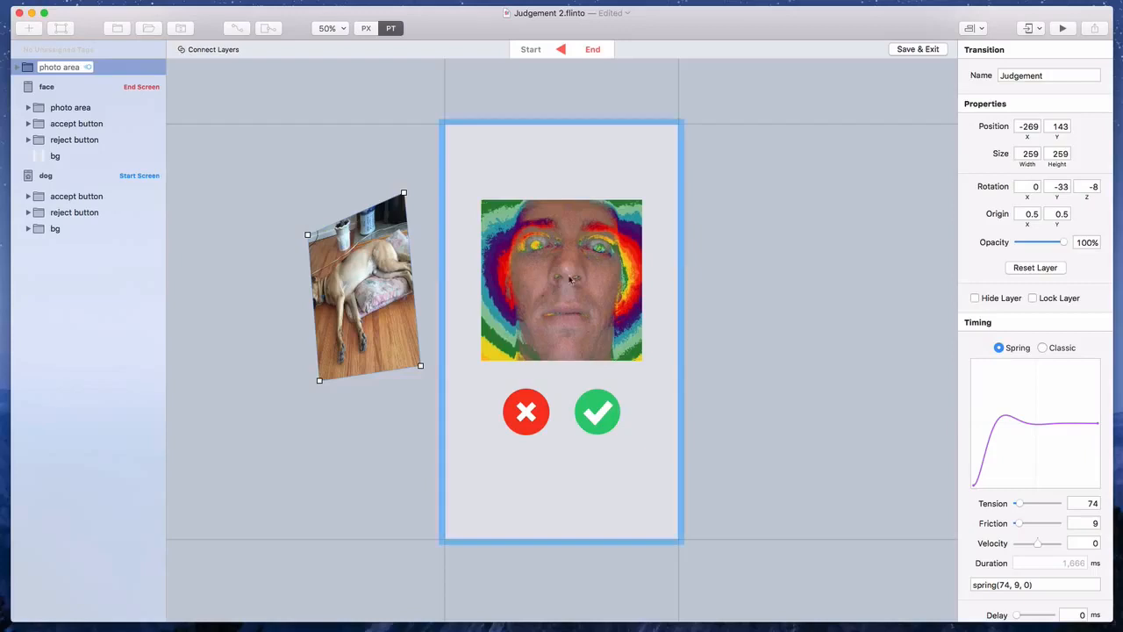
Play the transition back and forth, and set the photo area's spring timing to tension 135 and friction 16
key("space")
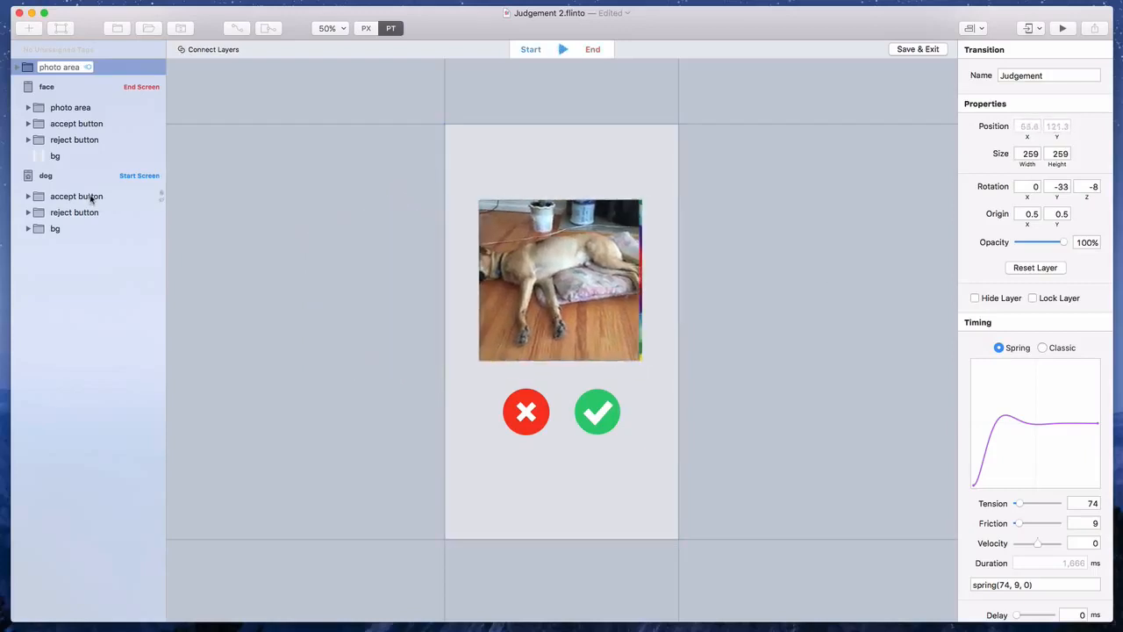
key("space")
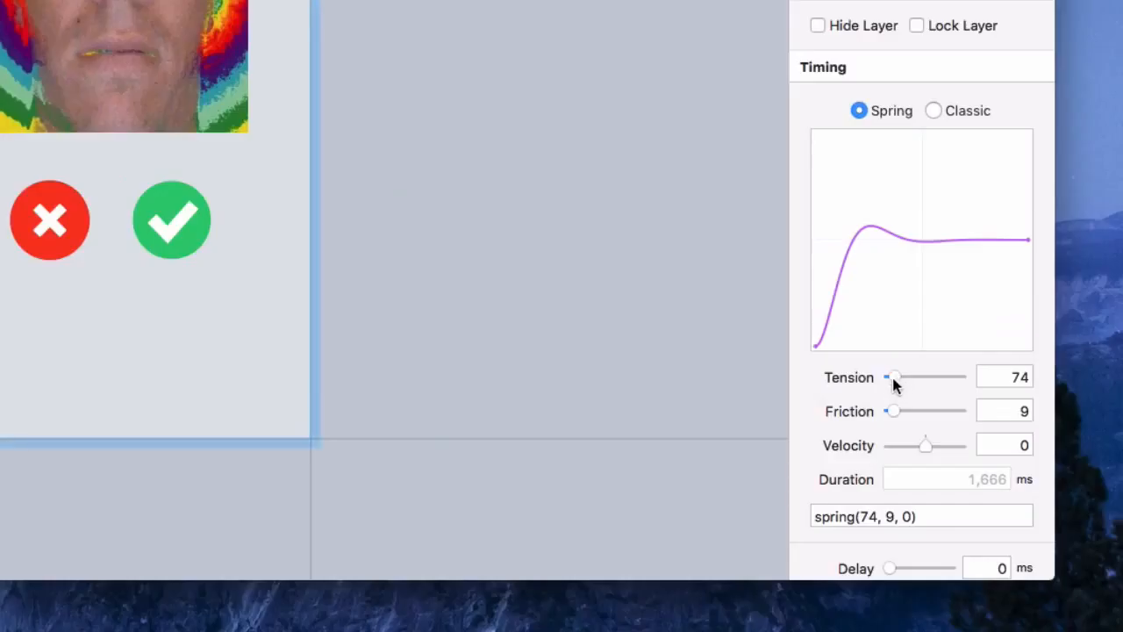
left_click_drag(1017, 506, 1021, 523)
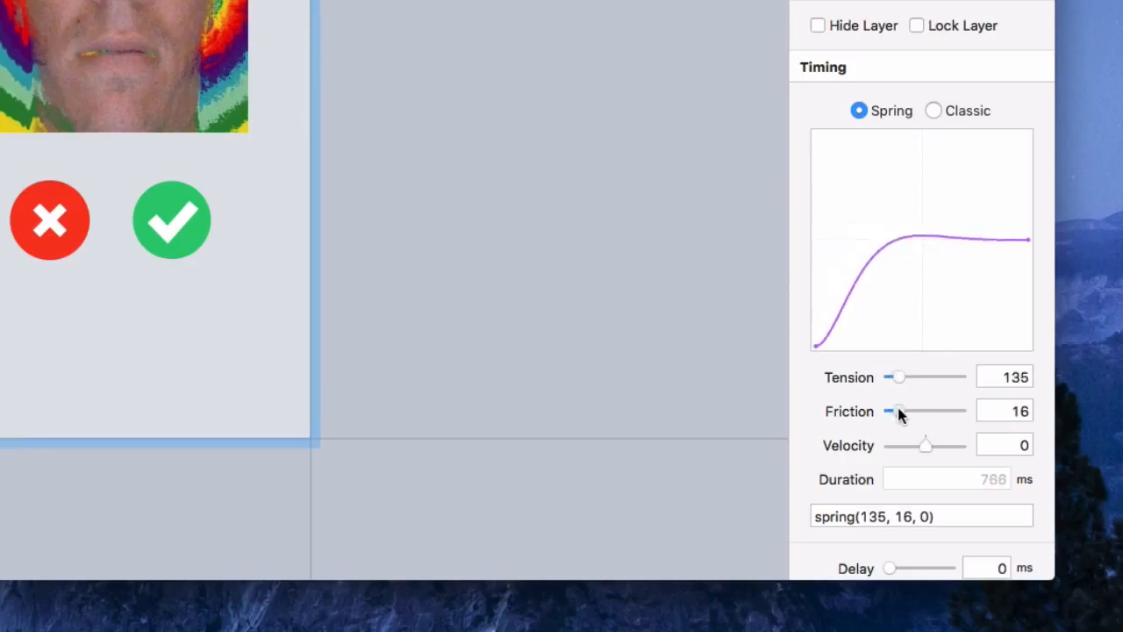
left_click_drag(899, 414, 897, 413)
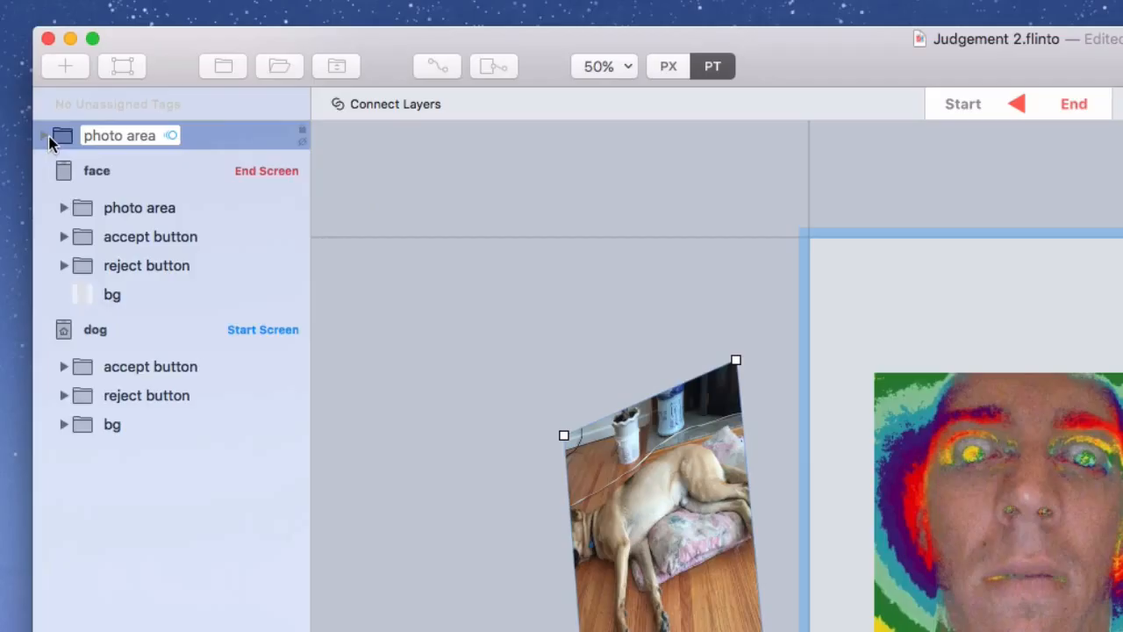
Set the end-state opacity of the reject layer inside the dog's photo area to 100% and play the transition
left_click(17, 68)
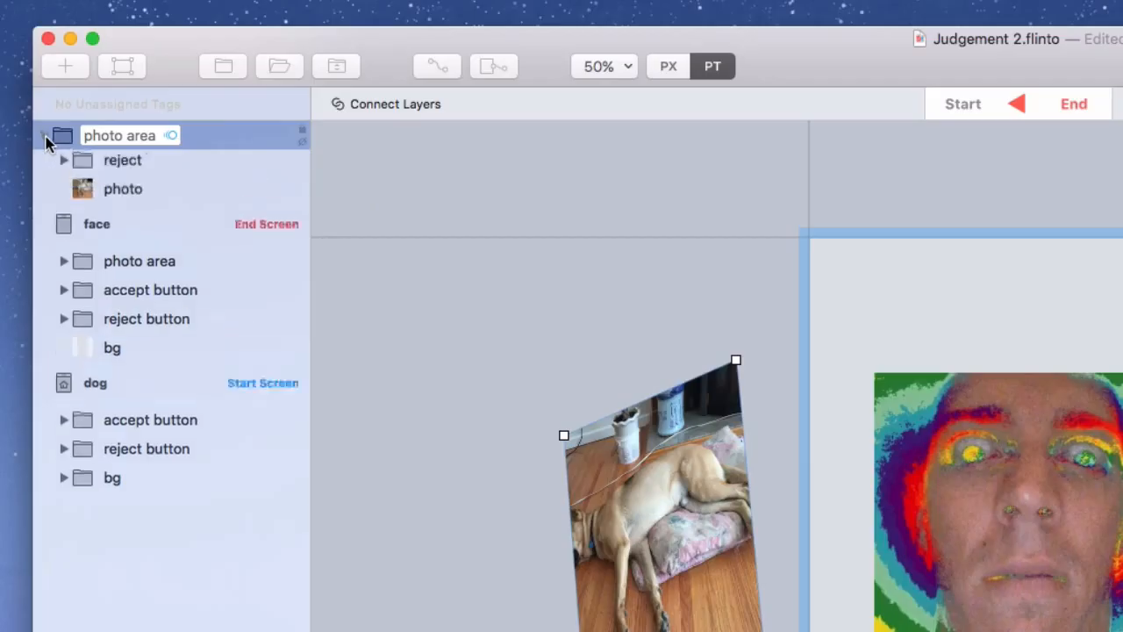
left_click(130, 167)
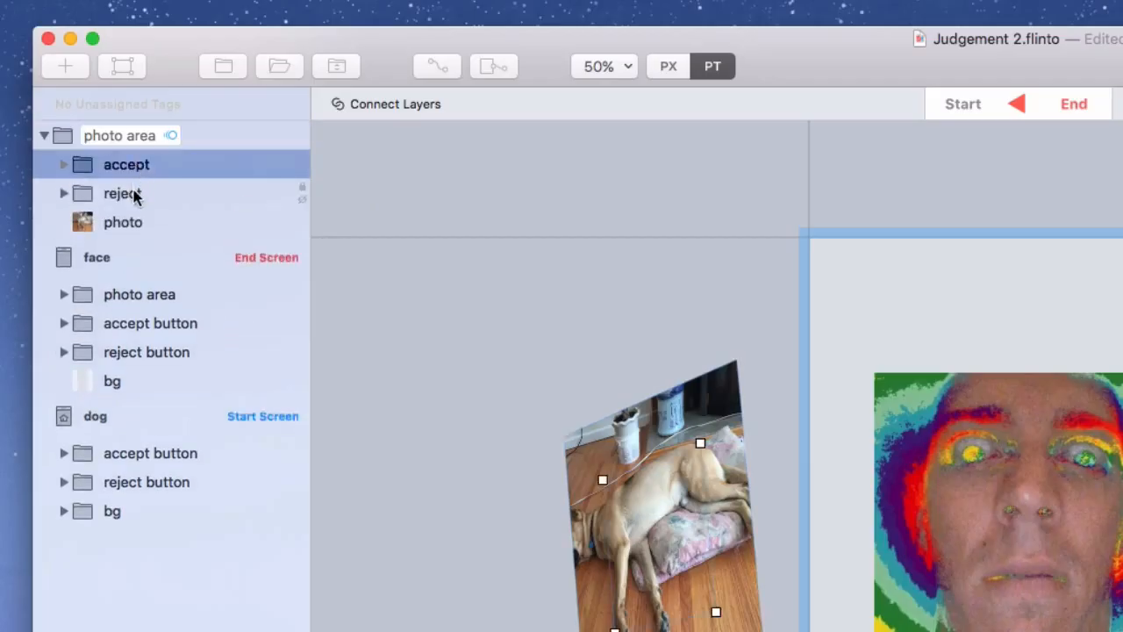
left_click(134, 195)
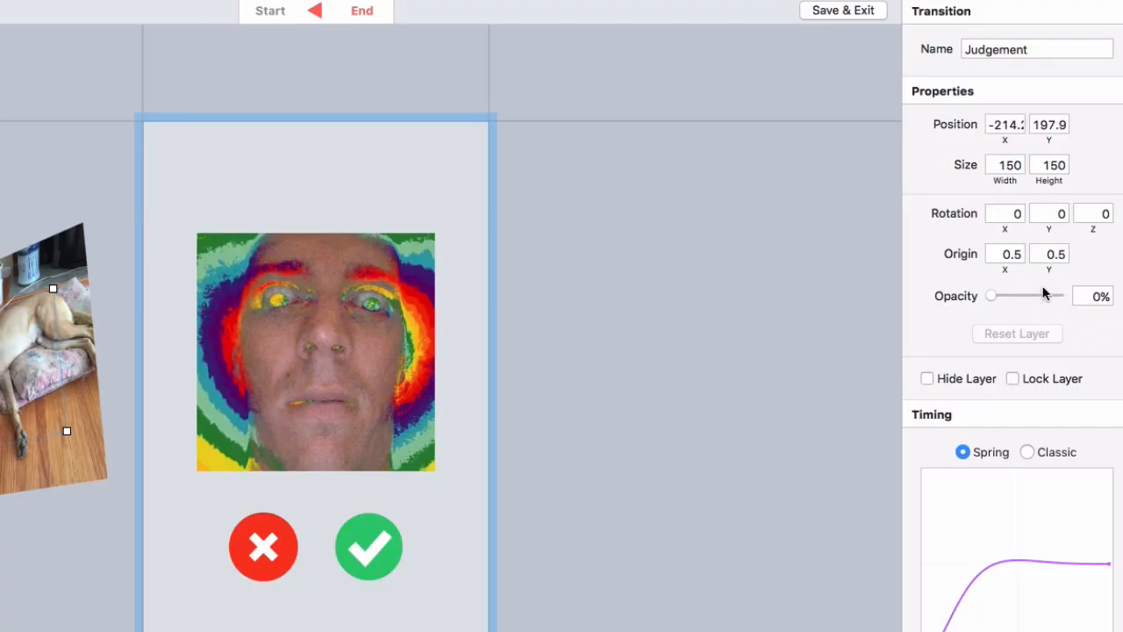
left_click_drag(991, 296, 1119, 298)
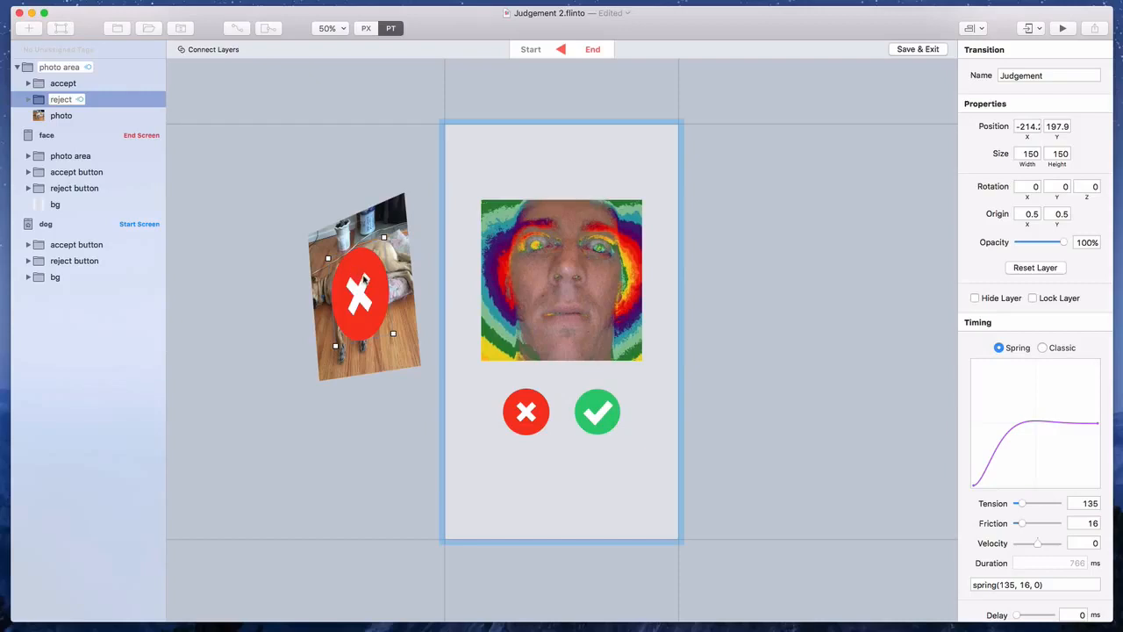
key("space")
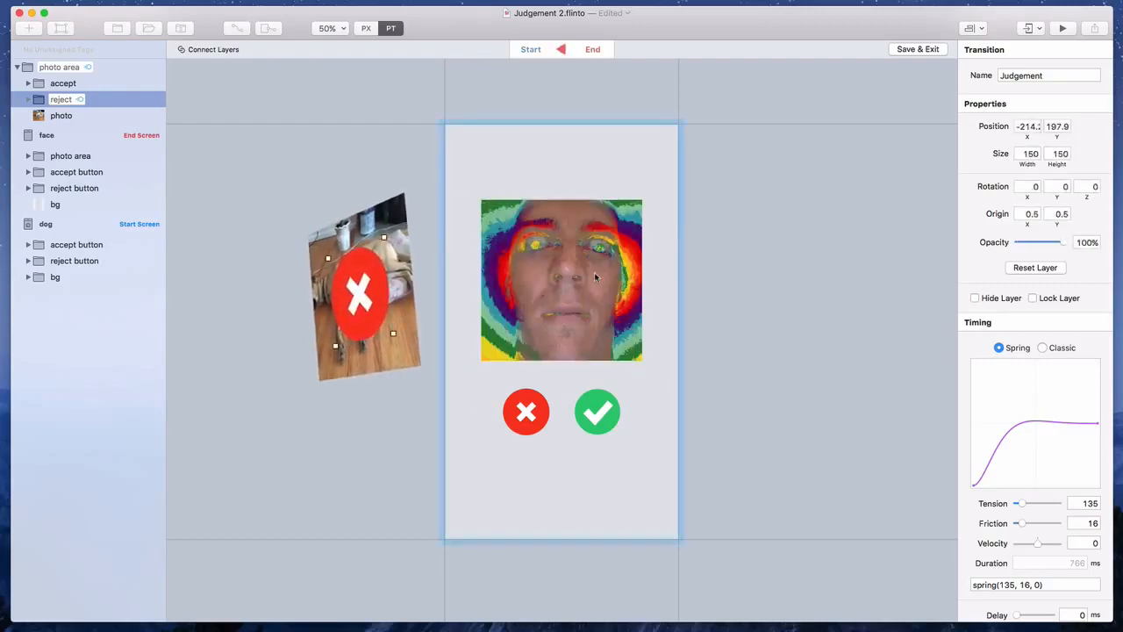
key("space")
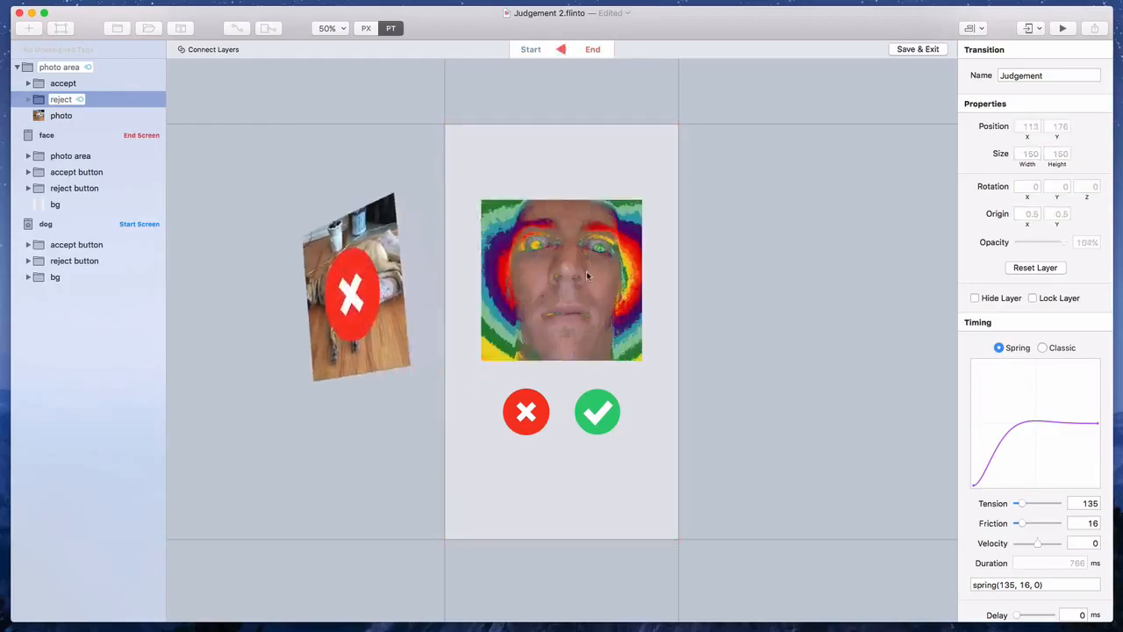
key("space")
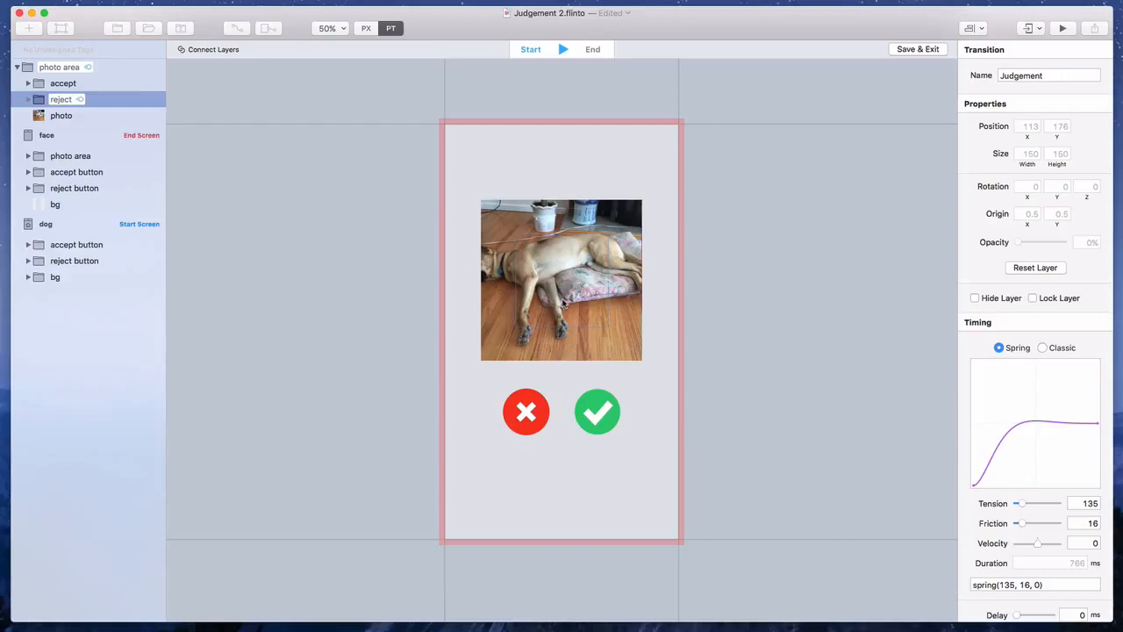
Switch the reject layer to Classic timing with the bezier(0, 0, 0.58, 1) curve, shorten its duration, and save and exit the transition
left_click(1042, 347)
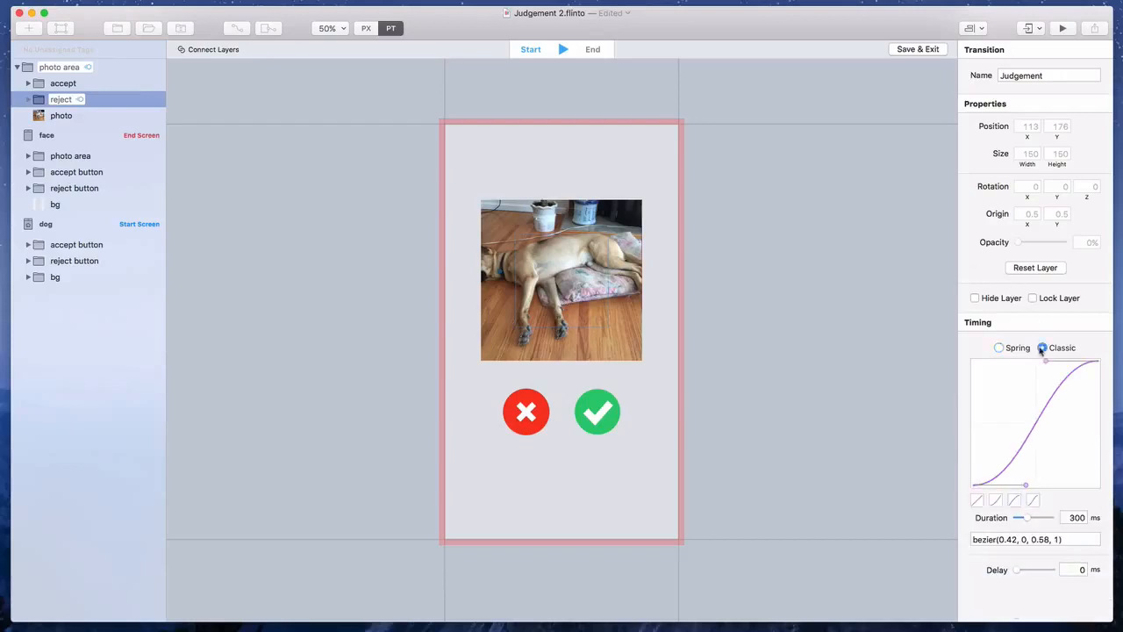
left_click(1015, 500)
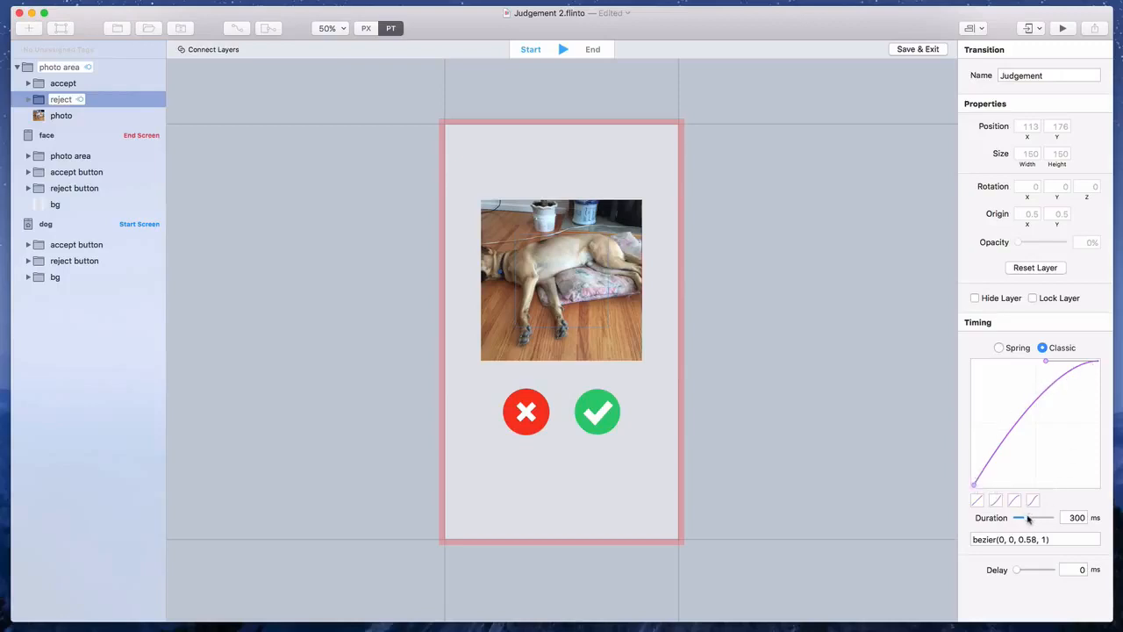
left_click_drag(1028, 517, 1023, 520)
left_click(764, 240)
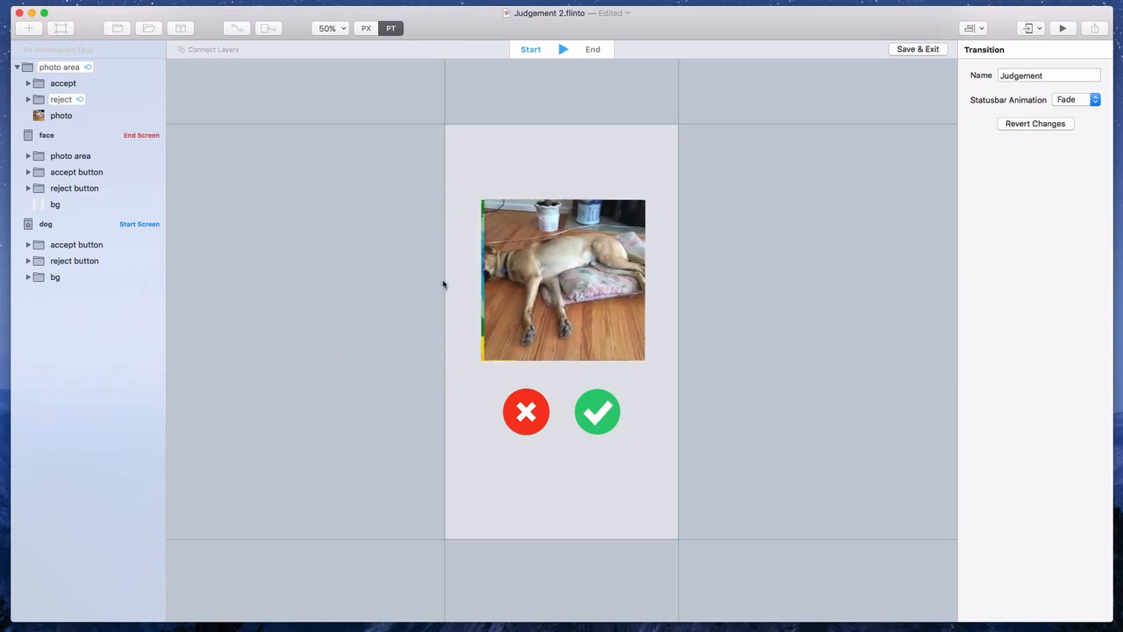
left_click(908, 50)
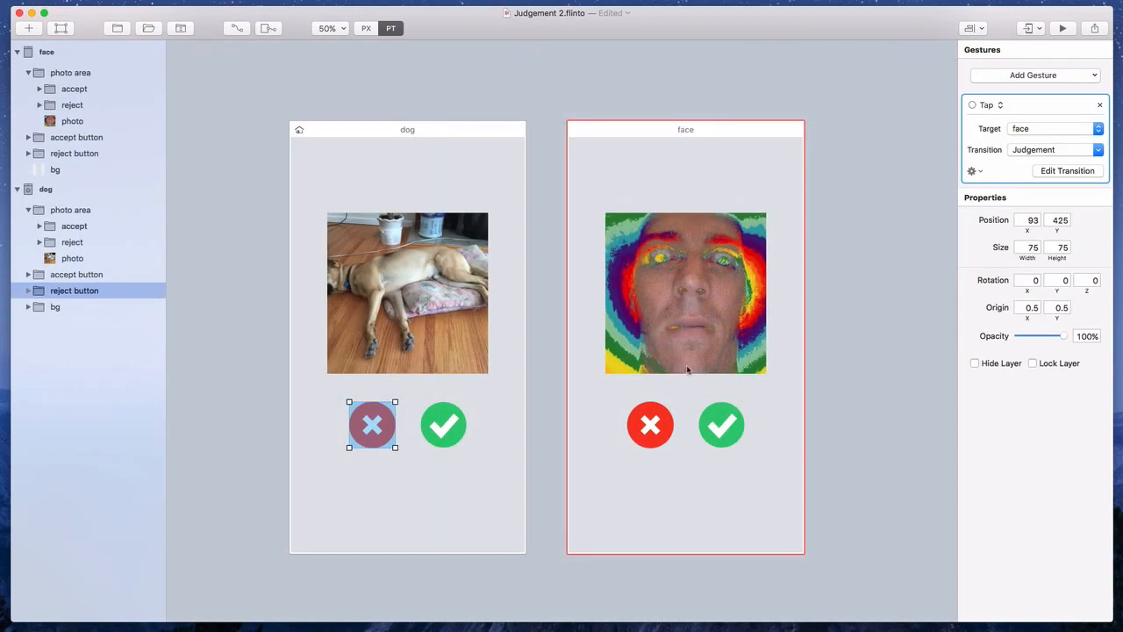
Link the face screen's reject button to the dog screen with a Tap gesture and the Judgement transition
left_click(654, 410)
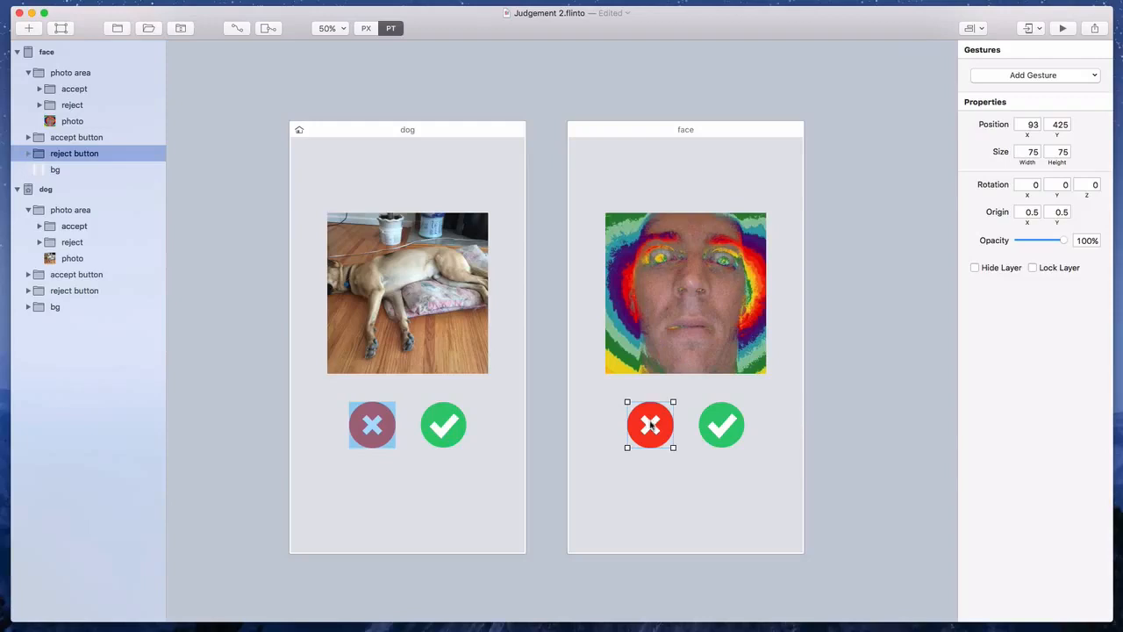
left_click_drag(650, 427, 416, 342)
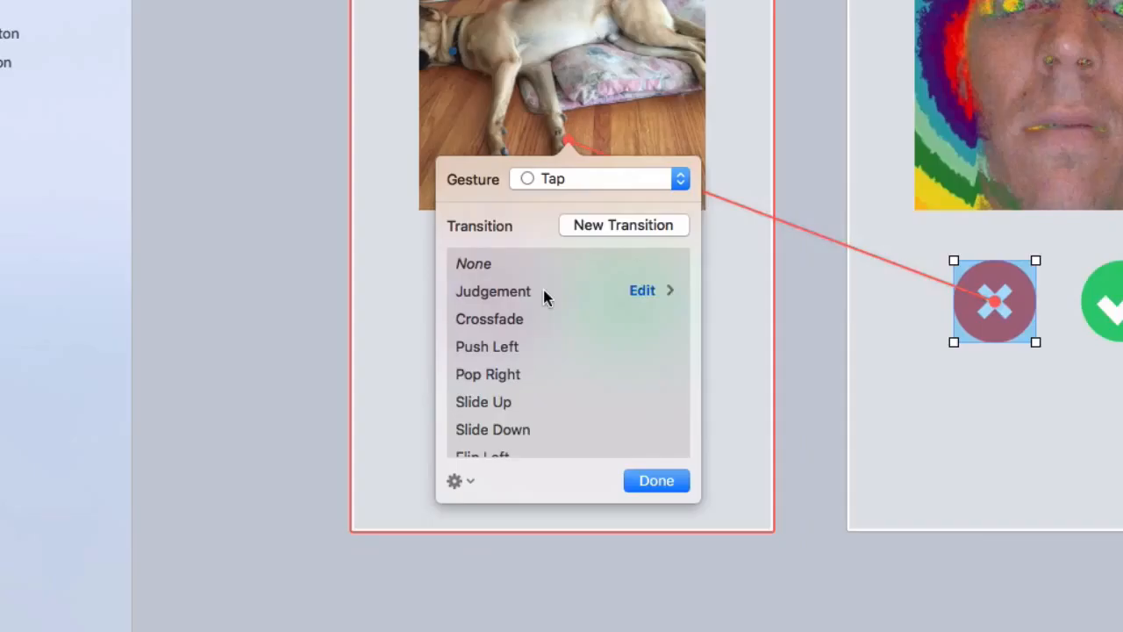
left_click(396, 419)
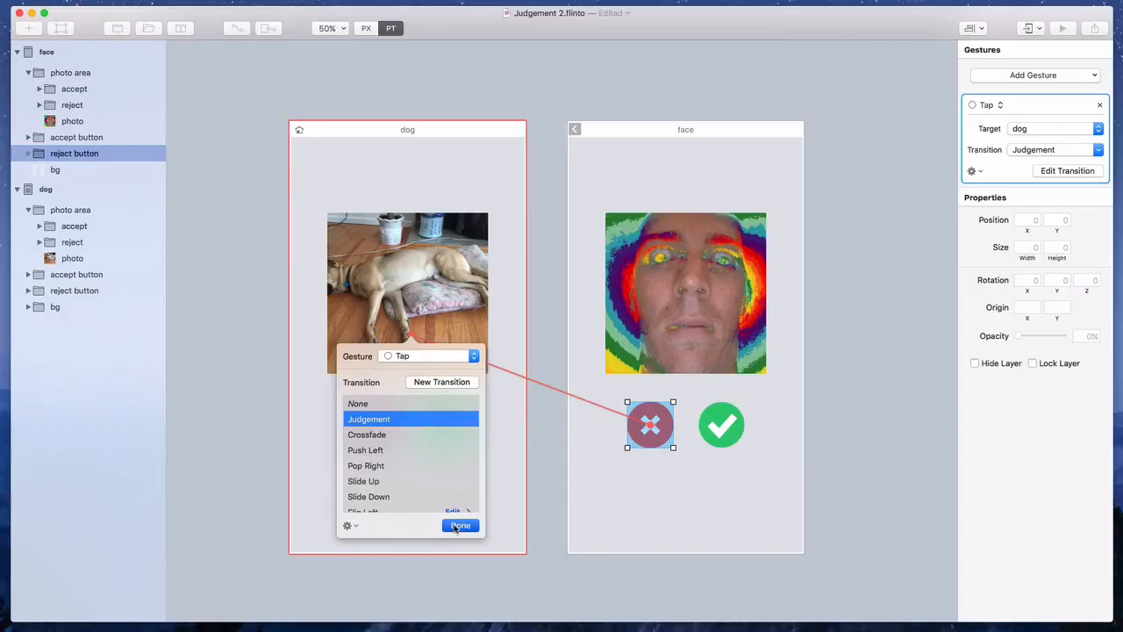
left_click(459, 524)
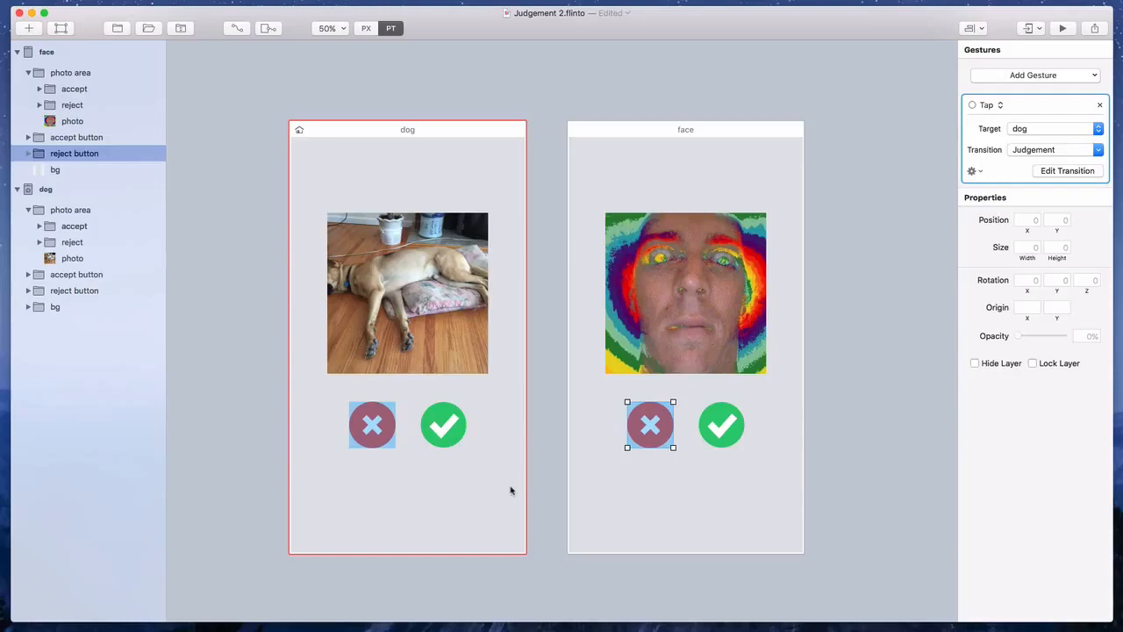
left_click(656, 340)
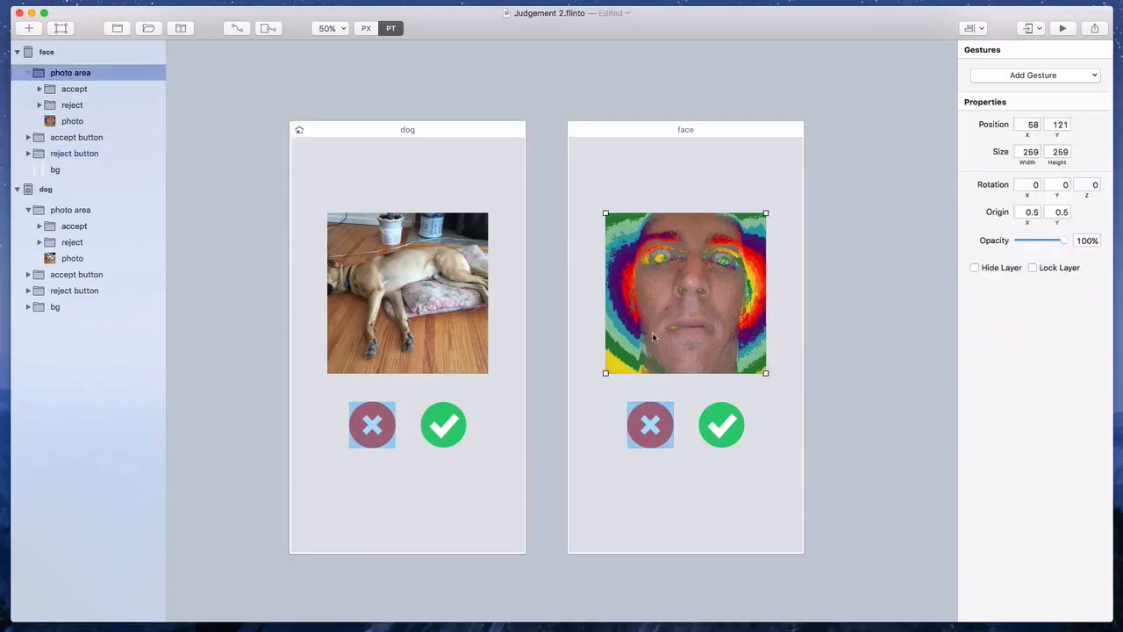
left_click(95, 92)
left_click(92, 106)
left_click(392, 272)
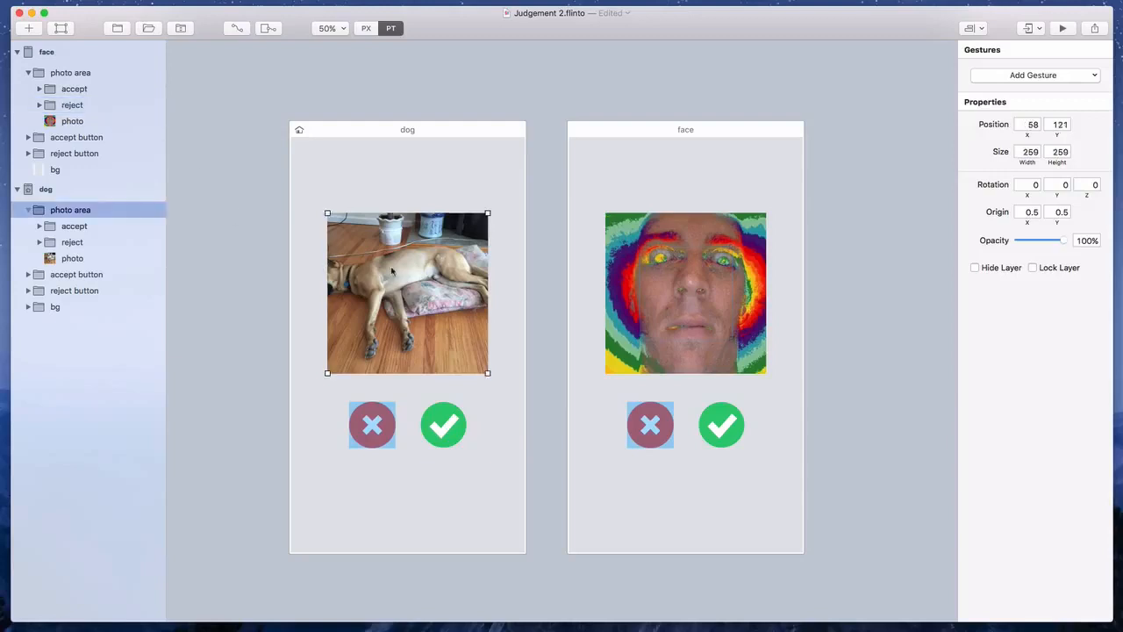
left_click(535, 288)
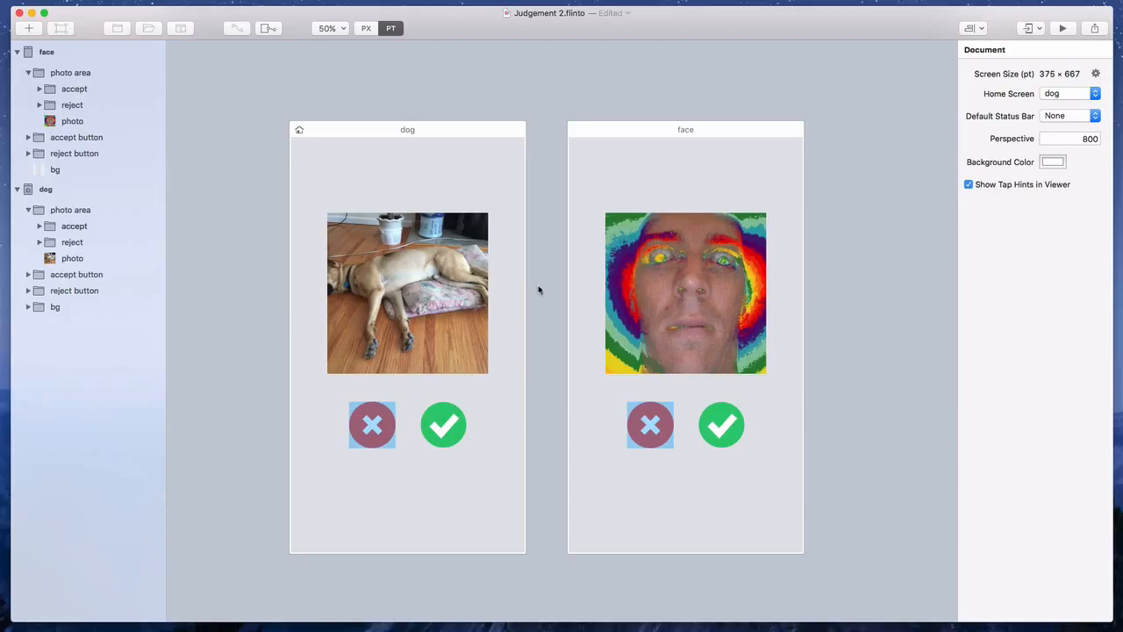
Preview the prototype and test the reject button repeatedly on both screens, and return to the document
left_click(1061, 28)
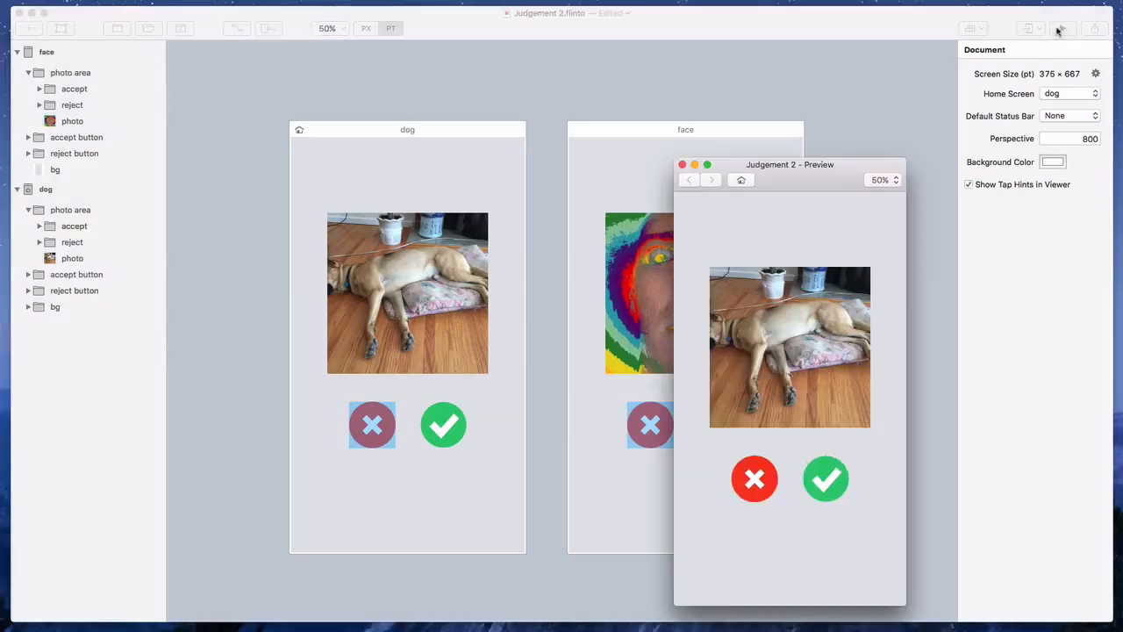
left_click(770, 479)
left_click(770, 479)
left_click(770, 478)
left_click(771, 477)
left_click(544, 360)
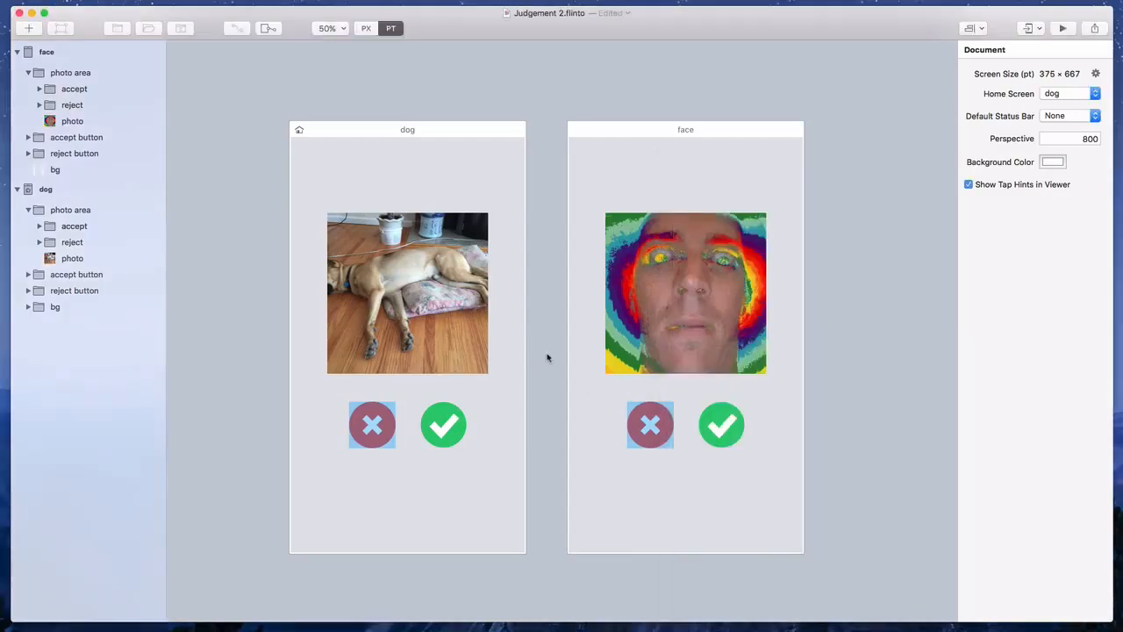
Open the Judgement transition from the dog screen's reject button and shrink the face's photo area in the start state to about 91.5 pt
left_click(379, 412)
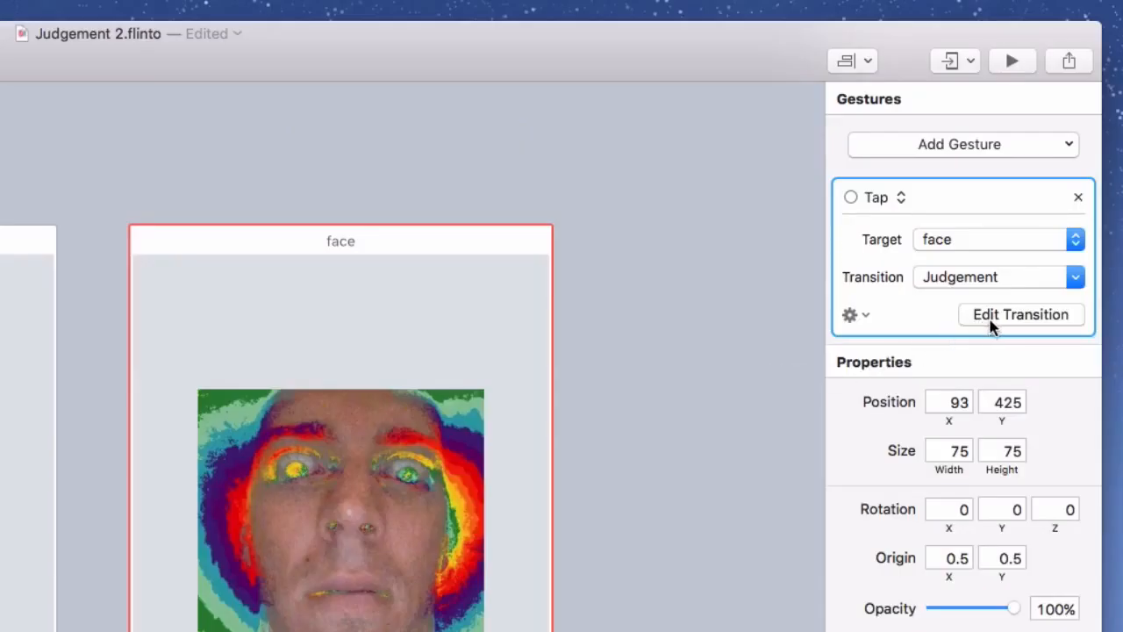
left_click(991, 321)
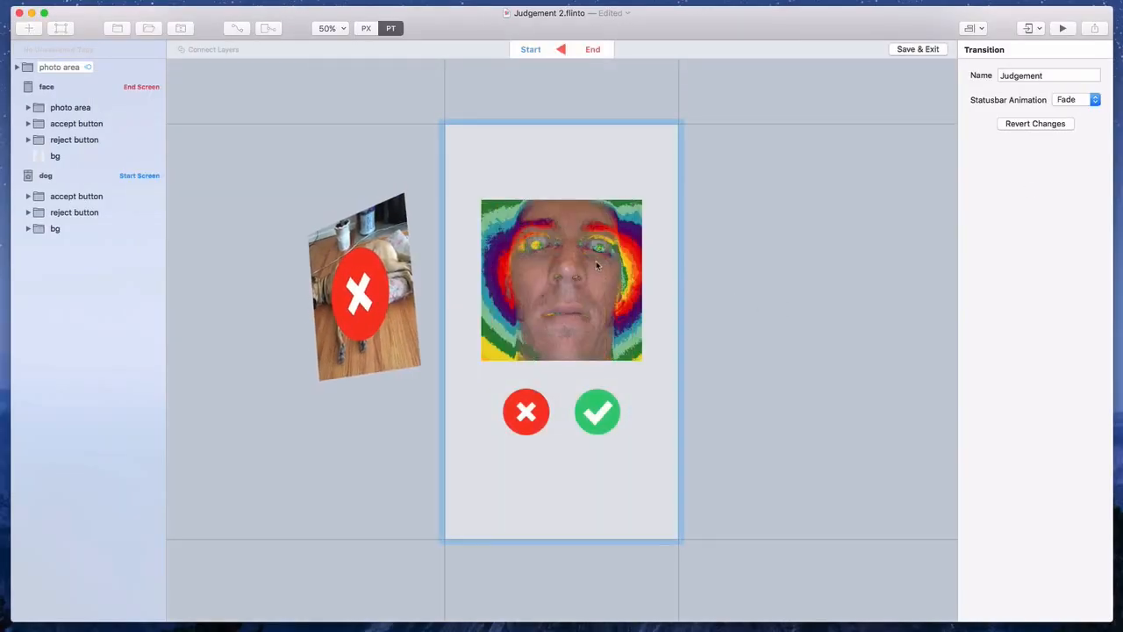
left_click(609, 237)
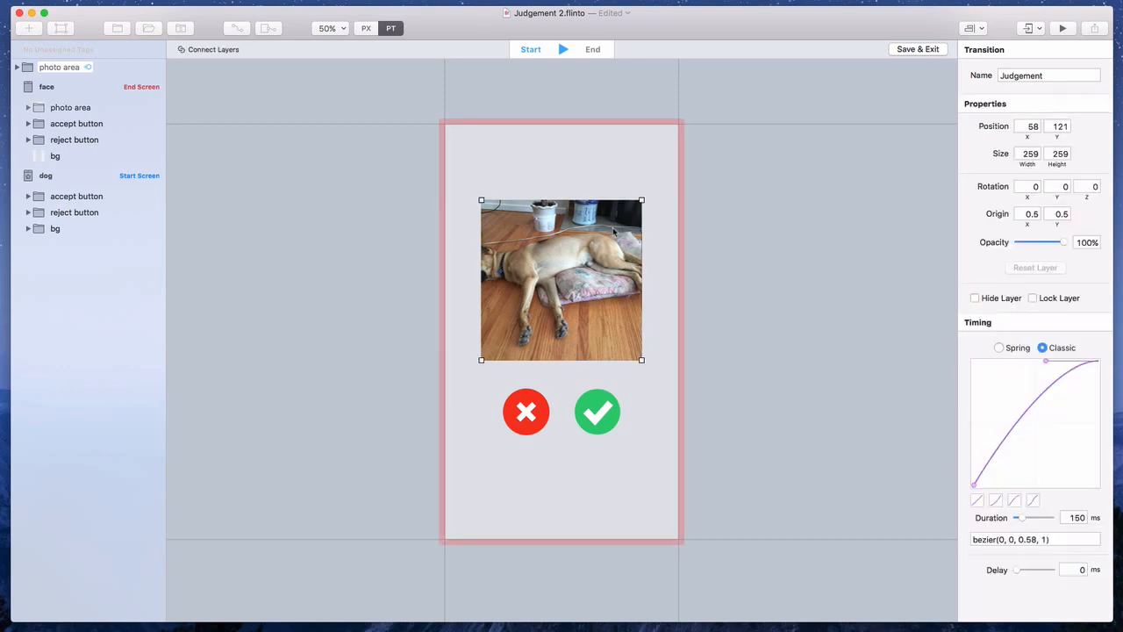
left_click_drag(641, 200, 589, 251)
Switch the face's photo area to Spring timing with tension 203 and friction 17, and save and exit the transition
left_click(1009, 347)
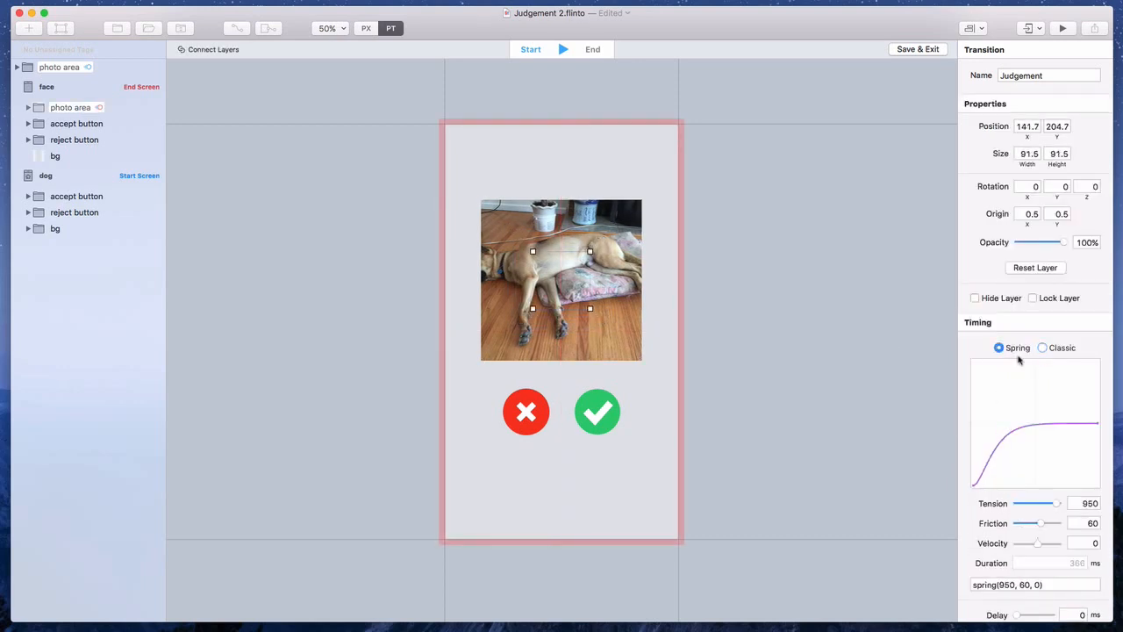
mouse_move(1041, 523)
left_mouse_down()
mouse_move(1020, 523)
mouse_move(1026, 510)
left_mouse_up()
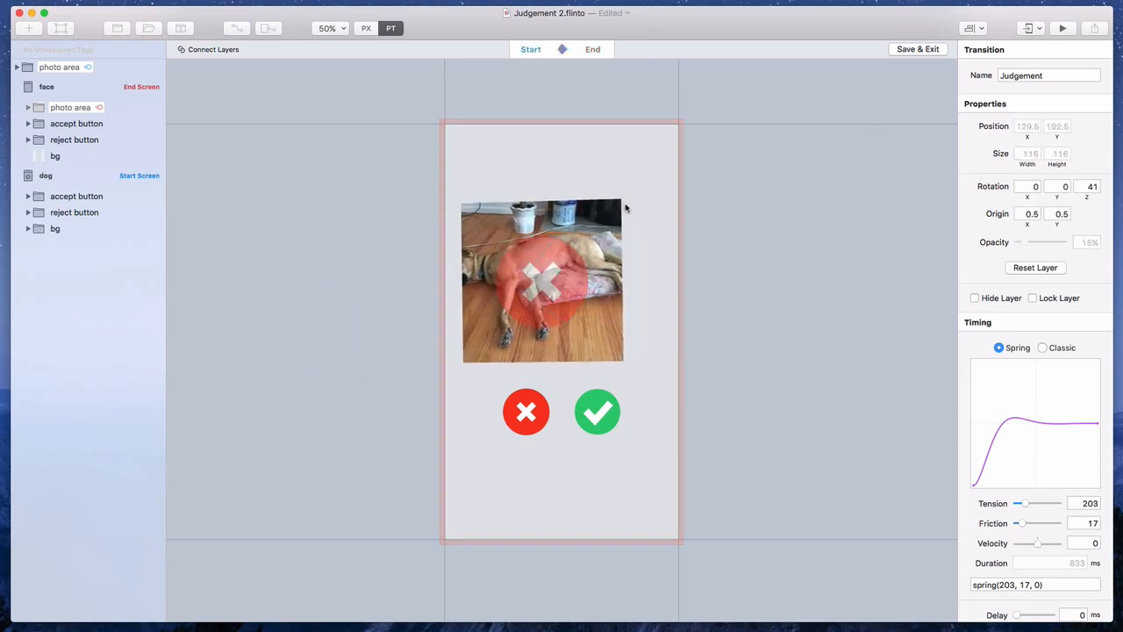
left_click(365, 230)
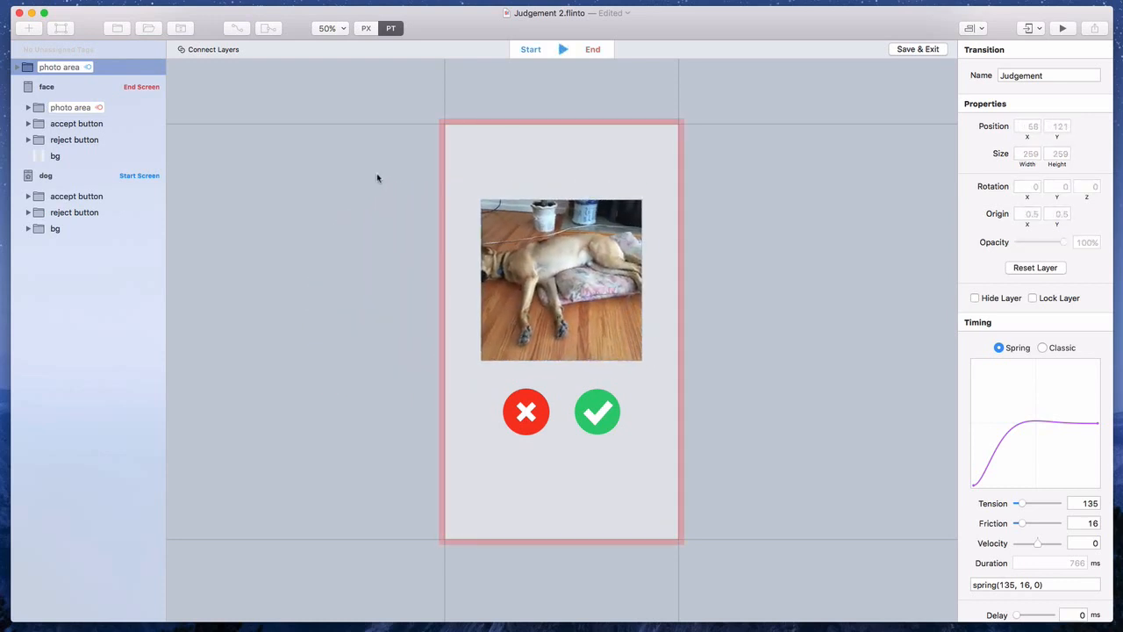
left_click(915, 49)
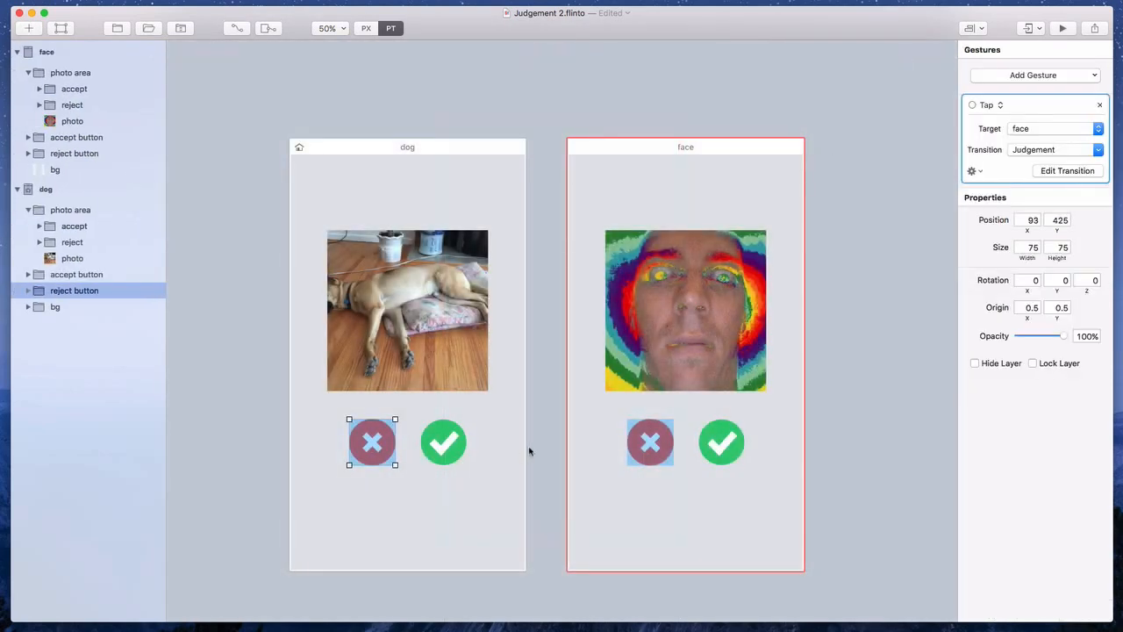
left_click(539, 433)
Link the dog's photo area to the face screen with a Left Swipe gesture and the Judgement transition
left_click(457, 329)
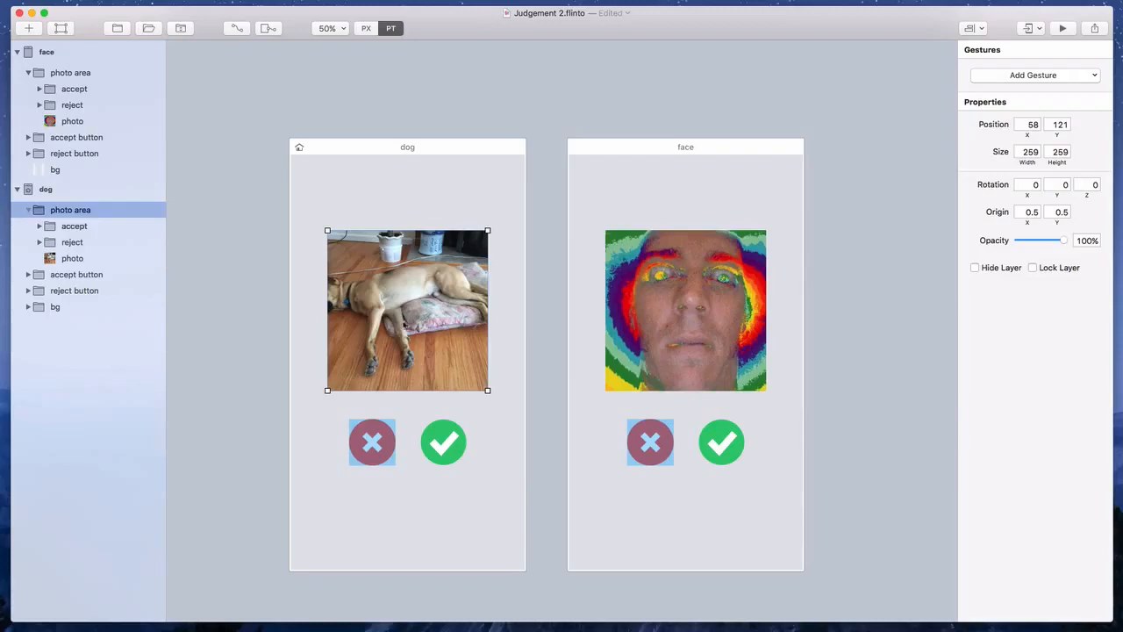
left_click_drag(402, 321, 641, 307)
left_click(652, 323)
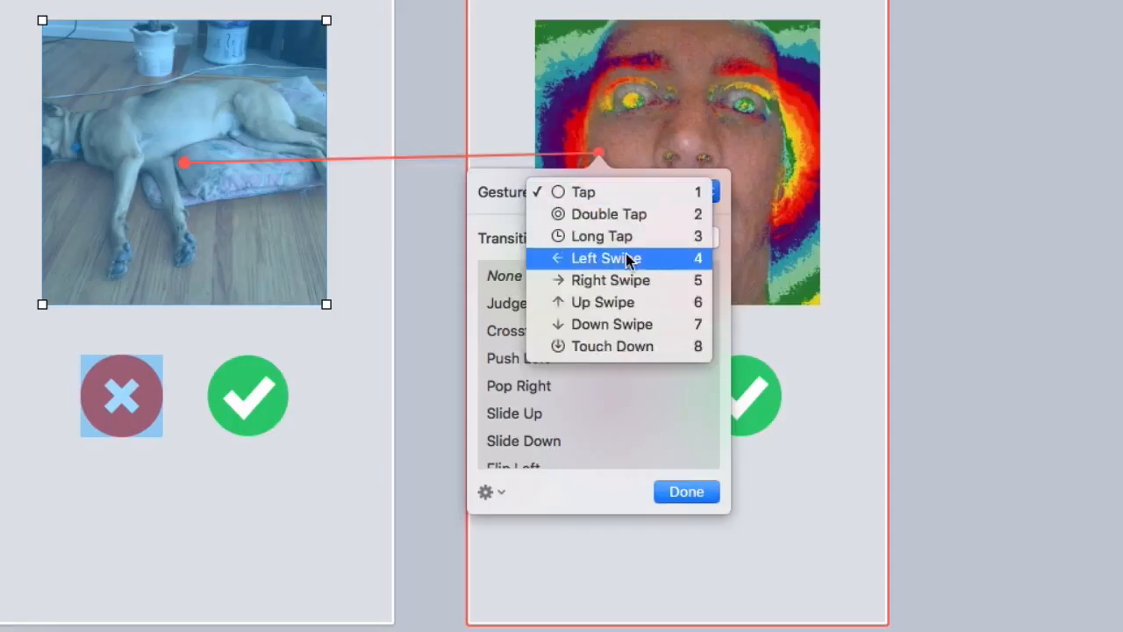
left_click(628, 258)
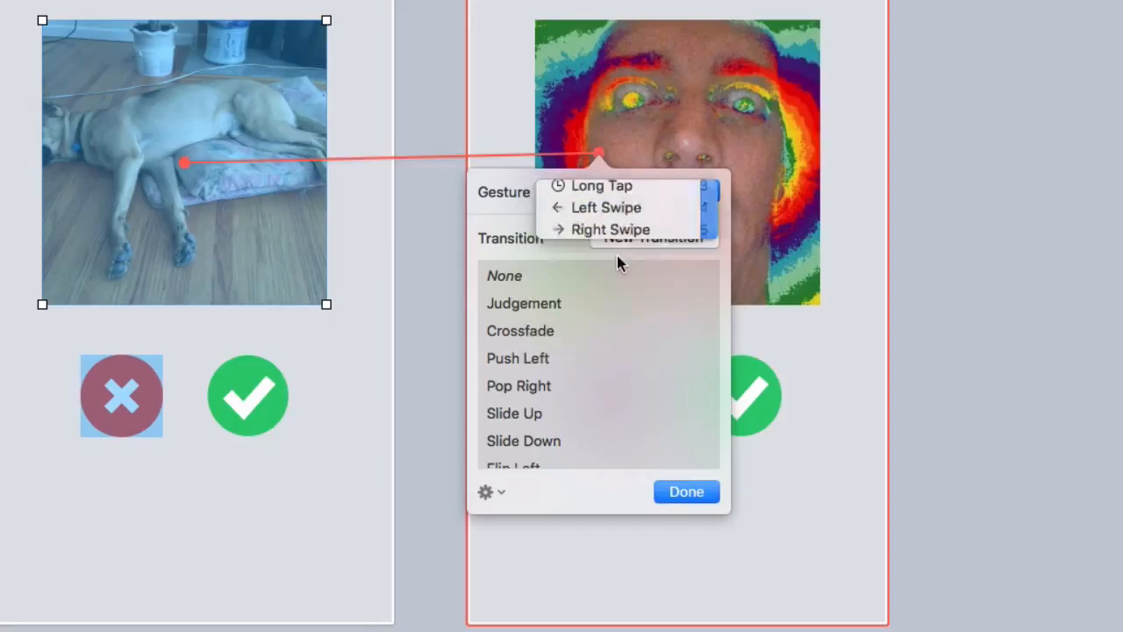
left_click(524, 303)
left_click(686, 491)
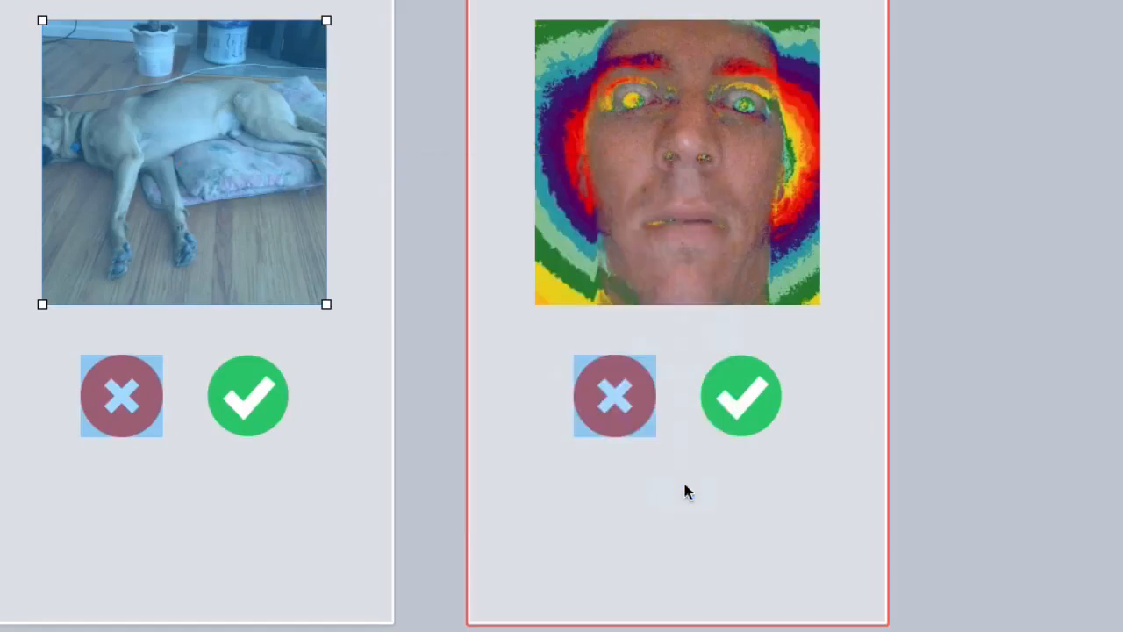
Link the face's photo area back to the dog screen with the Judgement transition and a Left Swipe gesture
left_click(665, 209)
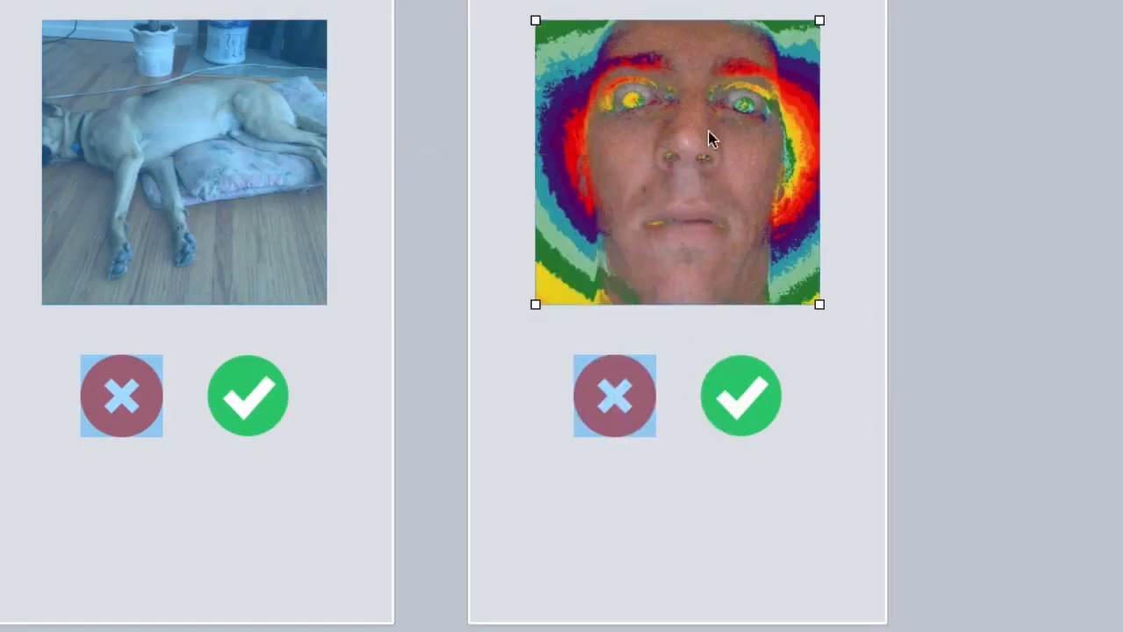
left_click_drag(707, 144, 214, 154)
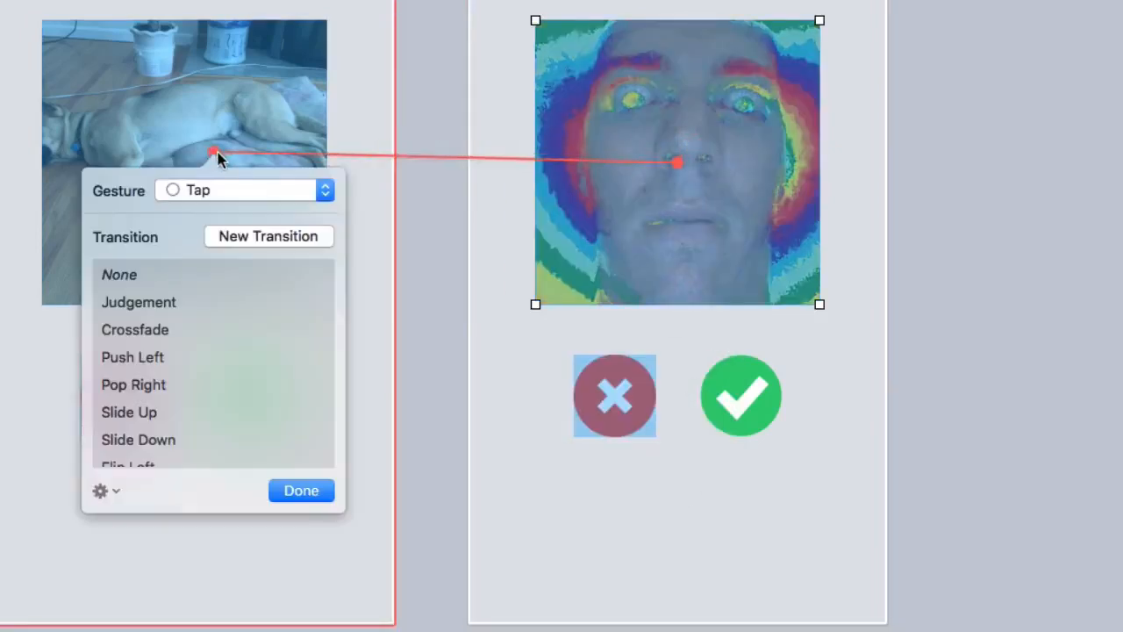
left_click(163, 302)
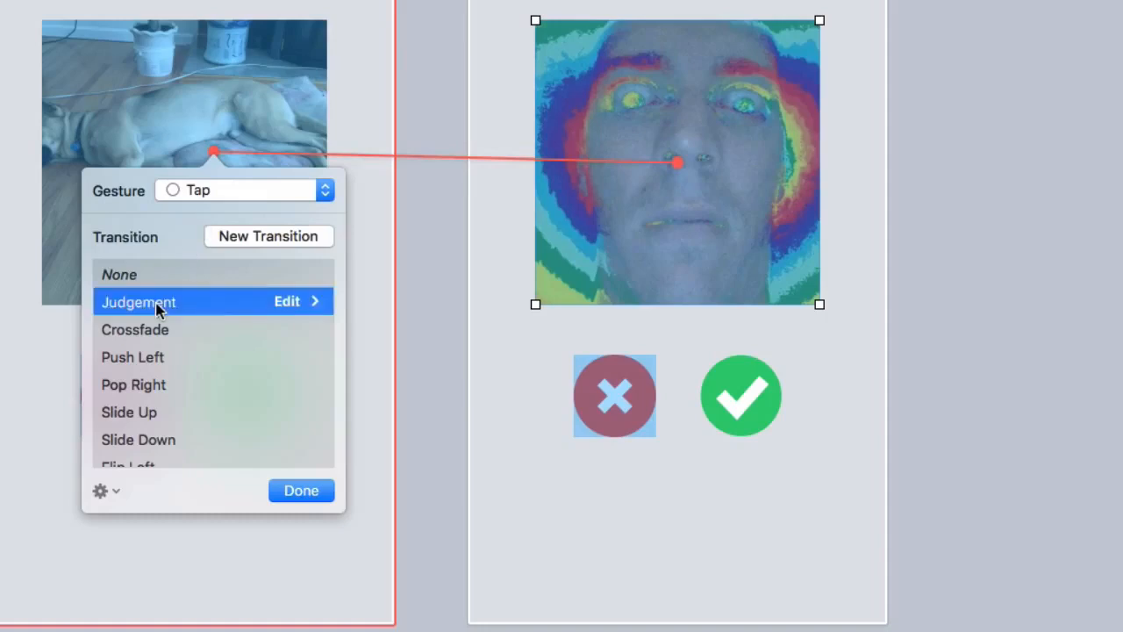
left_click(221, 185)
left_click(234, 257)
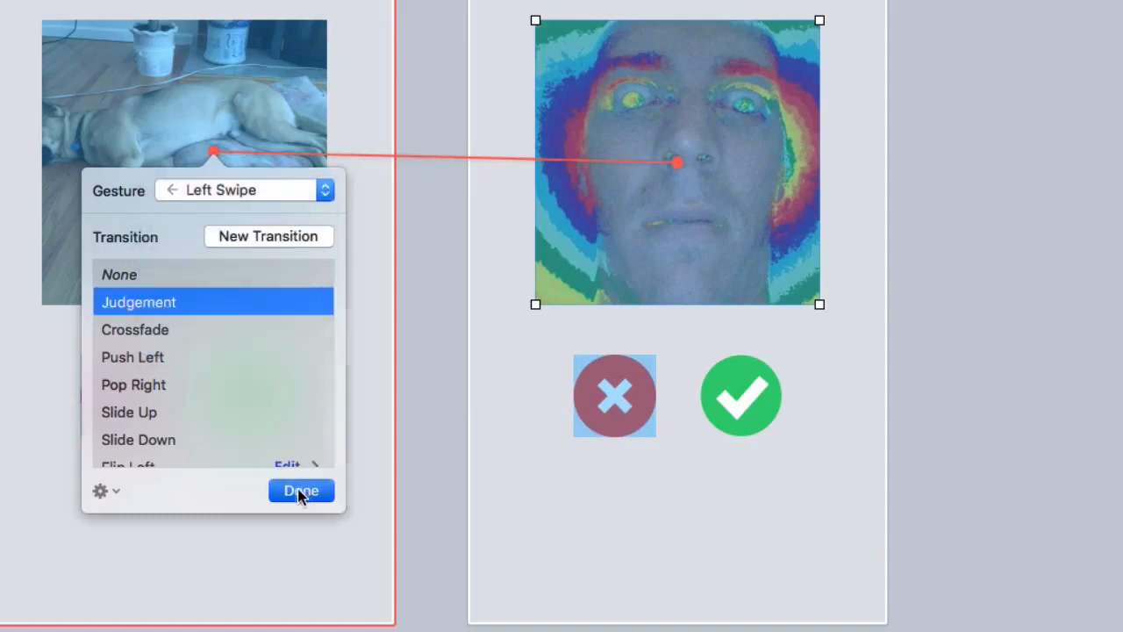
left_click(300, 491)
left_click(545, 402)
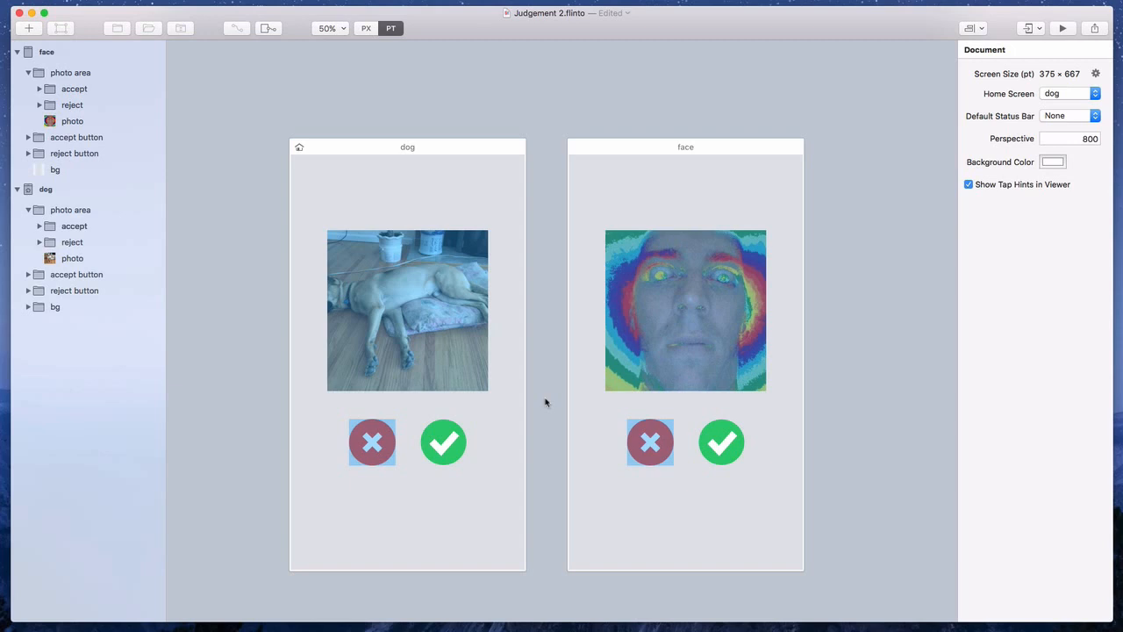
Preview the prototype and test the left swipe repeatedly on the dog and face photos
left_click(1063, 28)
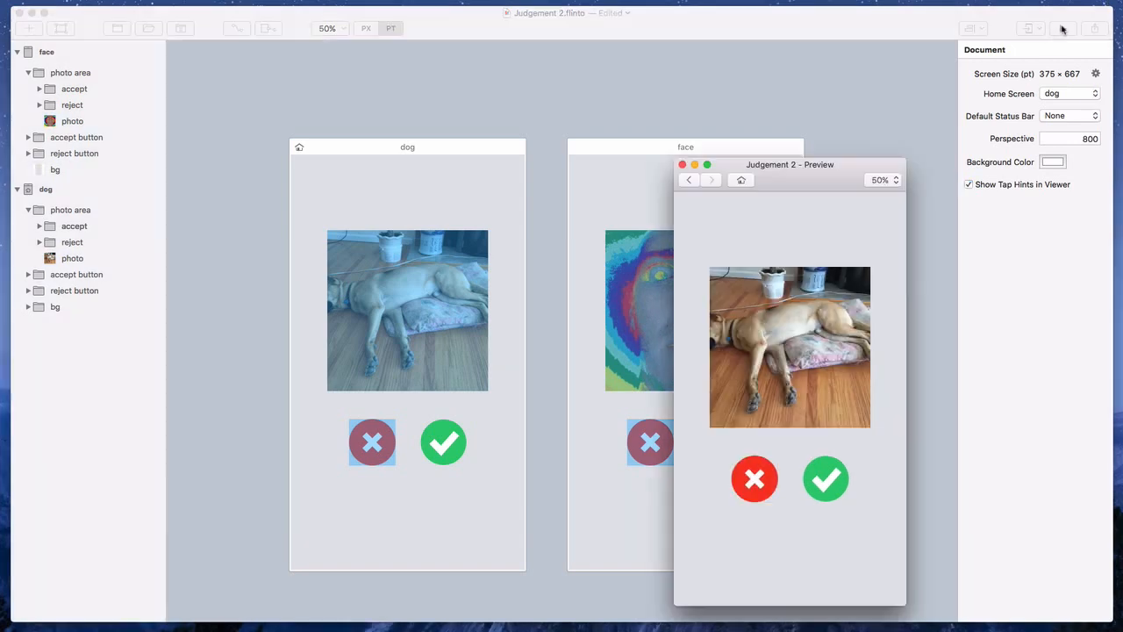
left_click_drag(831, 351, 746, 352)
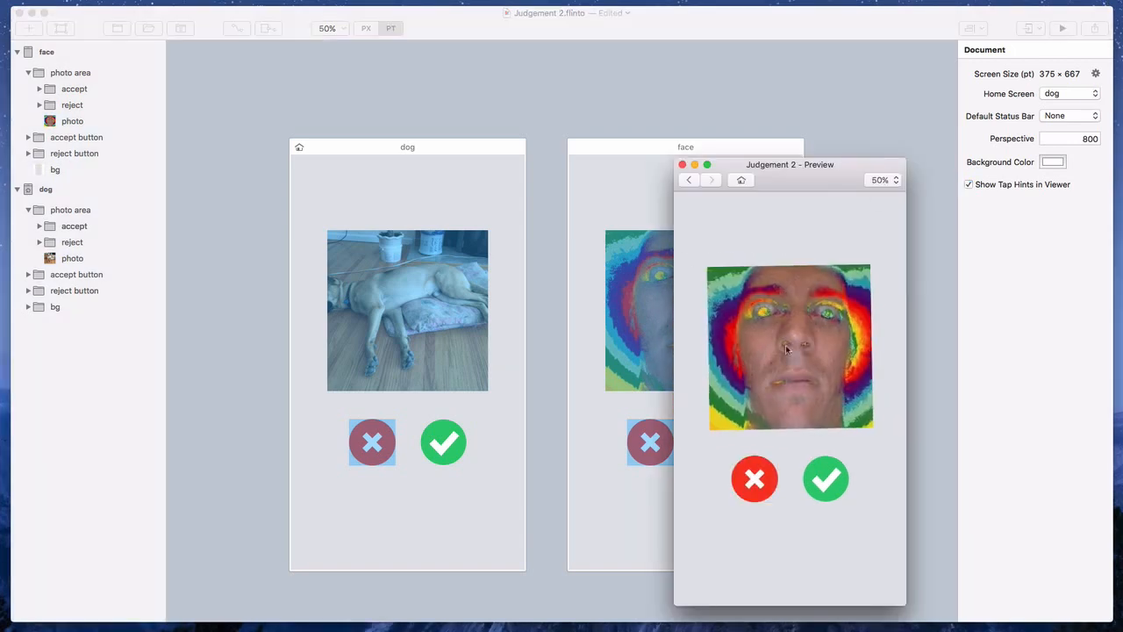
left_click_drag(830, 340, 648, 359)
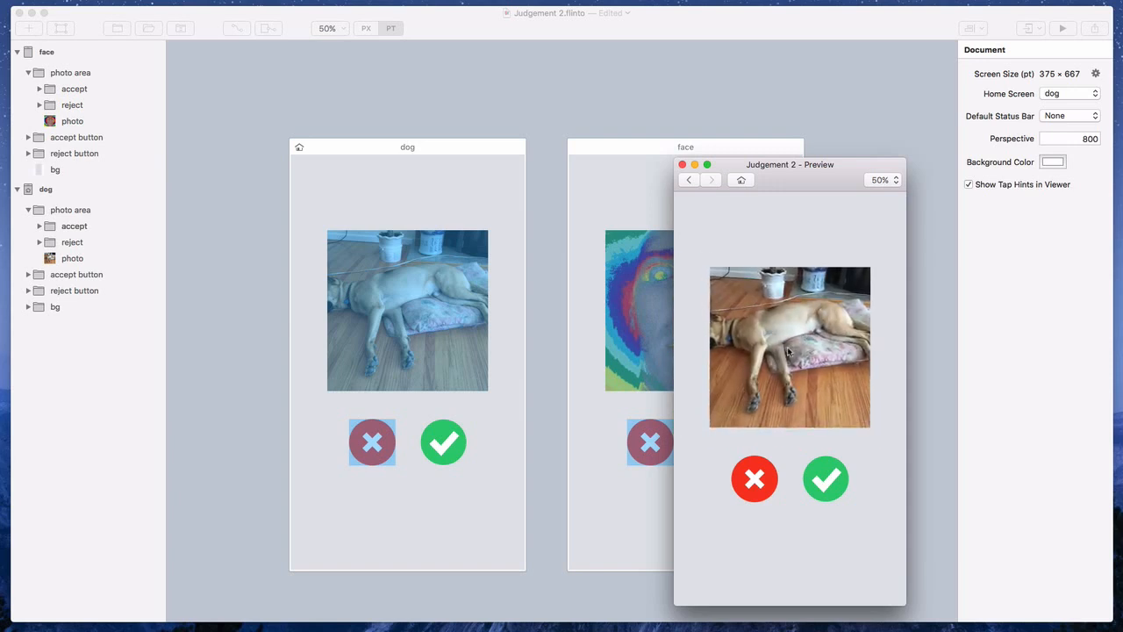
left_click_drag(830, 347, 737, 353)
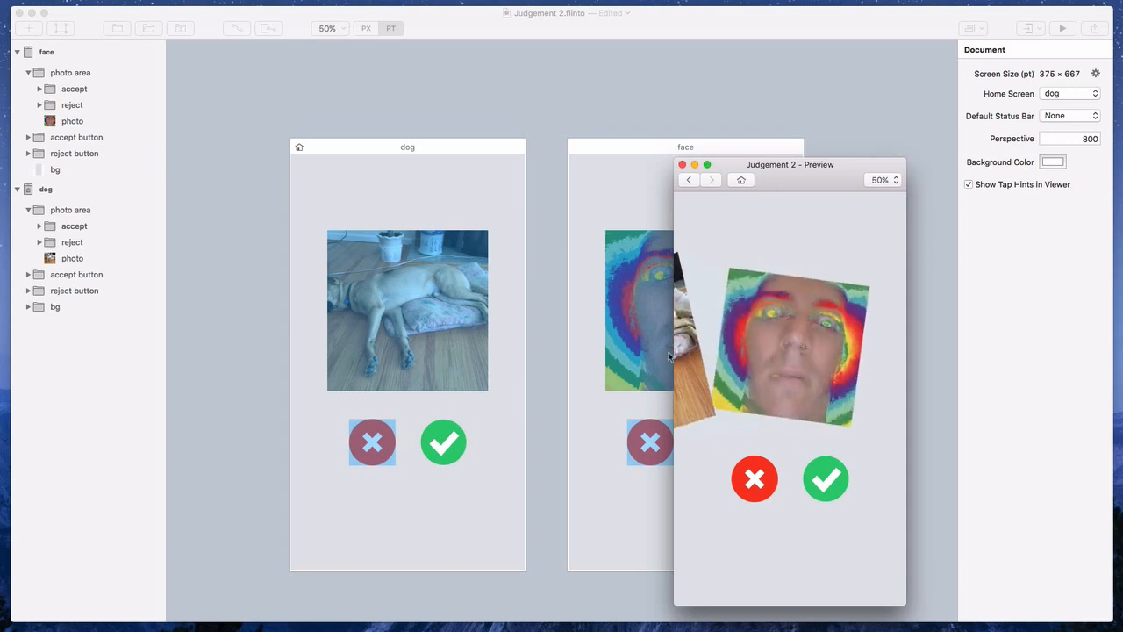
left_click_drag(820, 344, 654, 361)
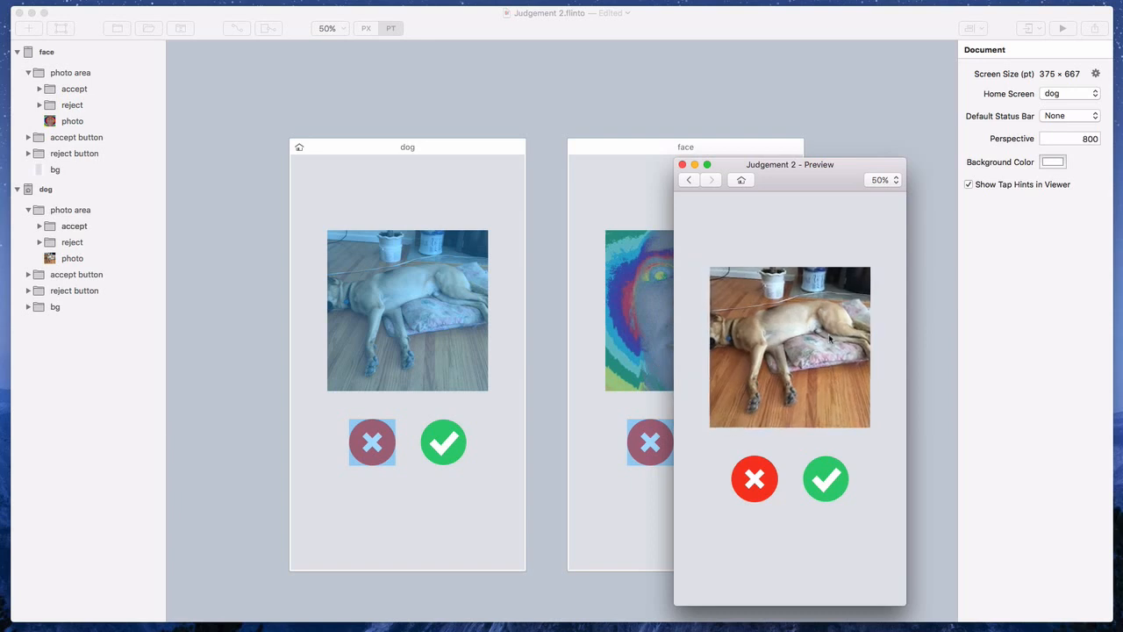
left_click_drag(812, 335, 715, 358)
left_click_drag(818, 340, 732, 357)
left_click_drag(822, 346, 754, 359)
left_click_drag(820, 346, 688, 377)
left_click_drag(830, 358, 711, 390)
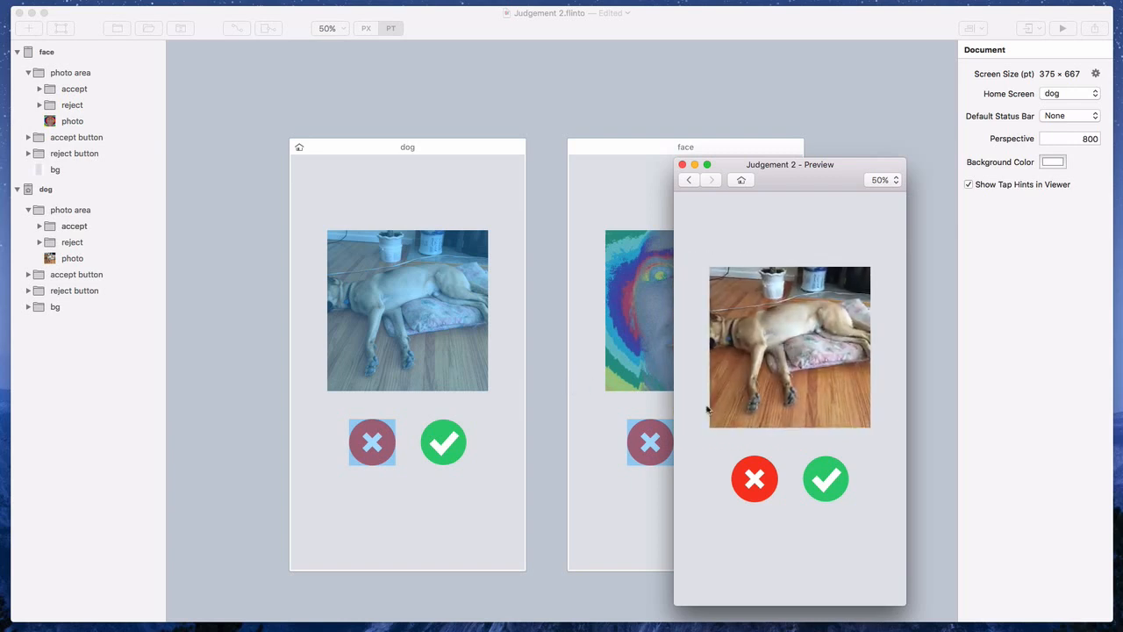
left_click_drag(800, 362, 763, 369)
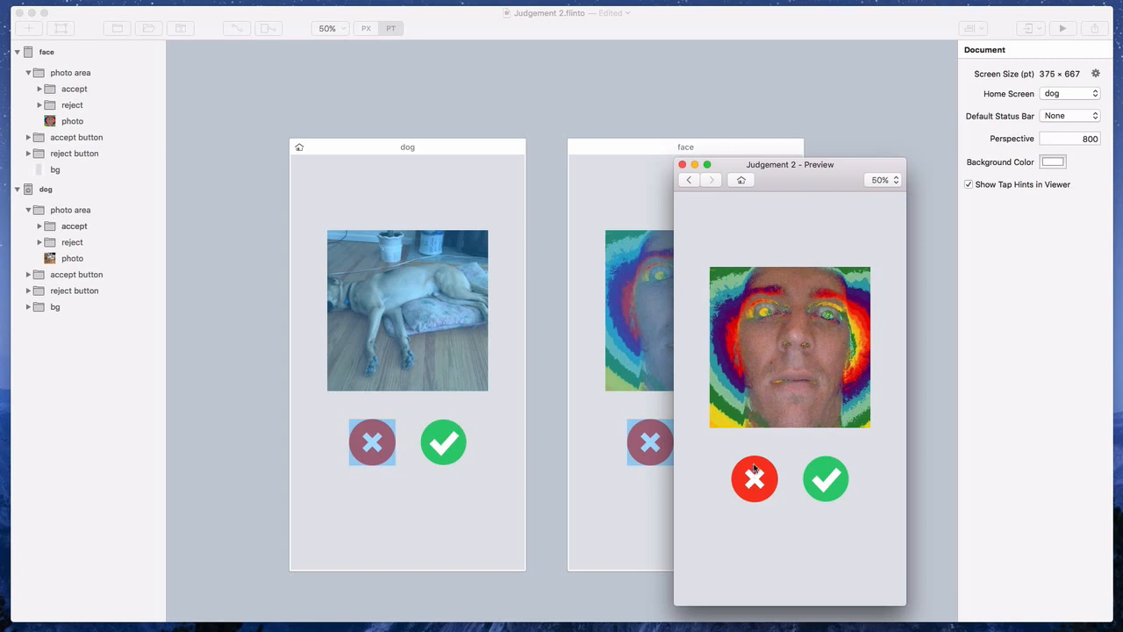
Test the reject button alternating with a left swipe in the preview, and return to the document
left_click(753, 467)
left_click(754, 468)
left_click_drag(817, 355, 657, 367)
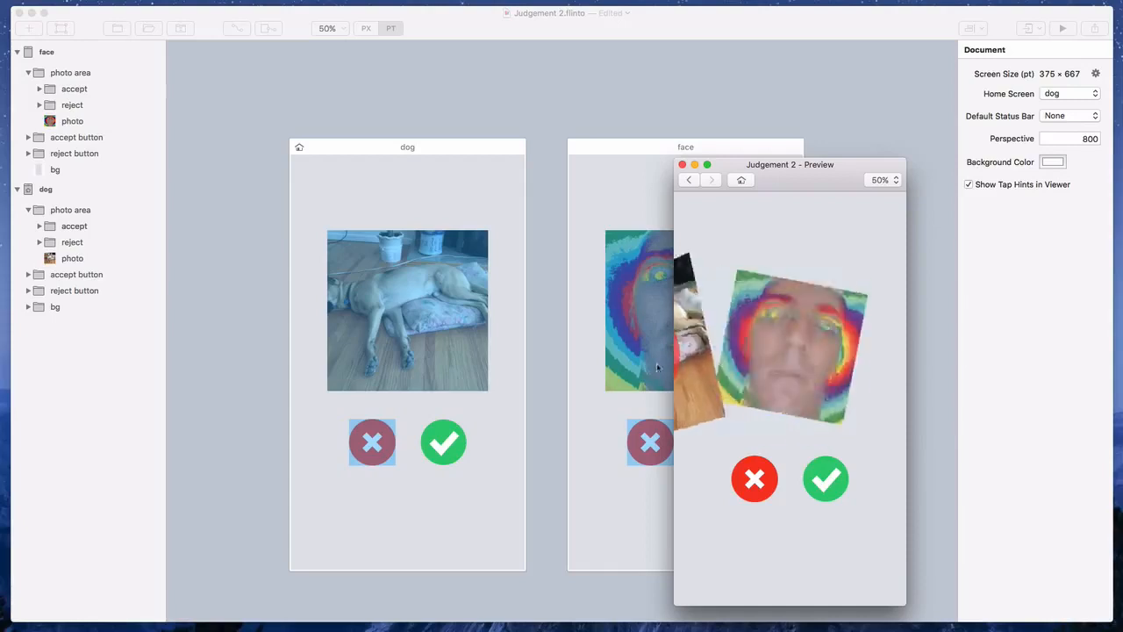
left_click(754, 473)
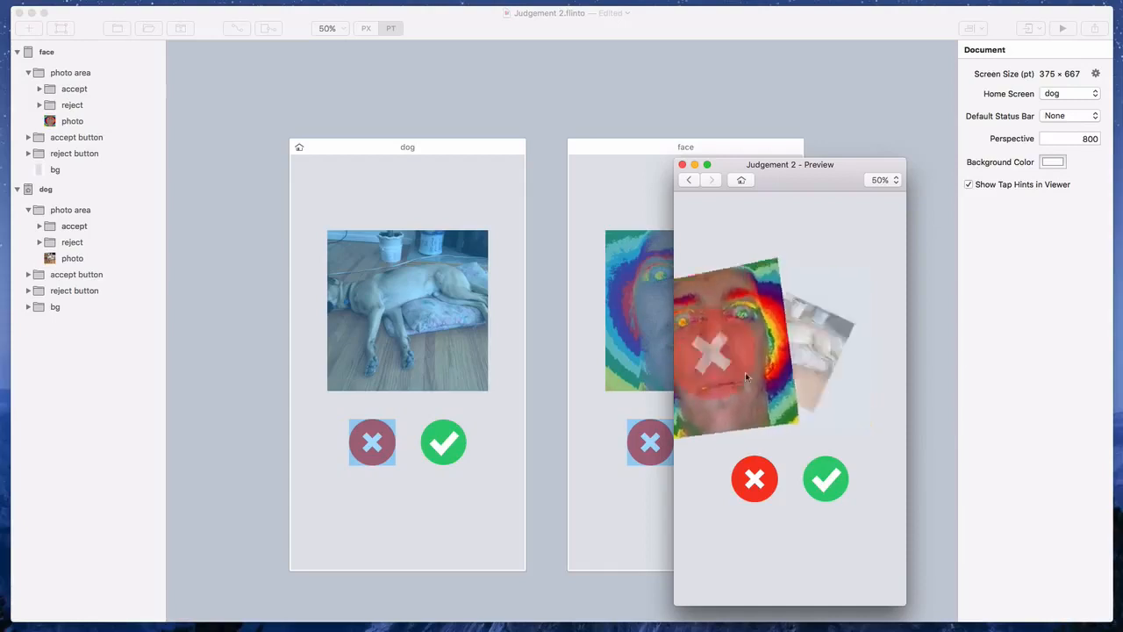
left_click(753, 471)
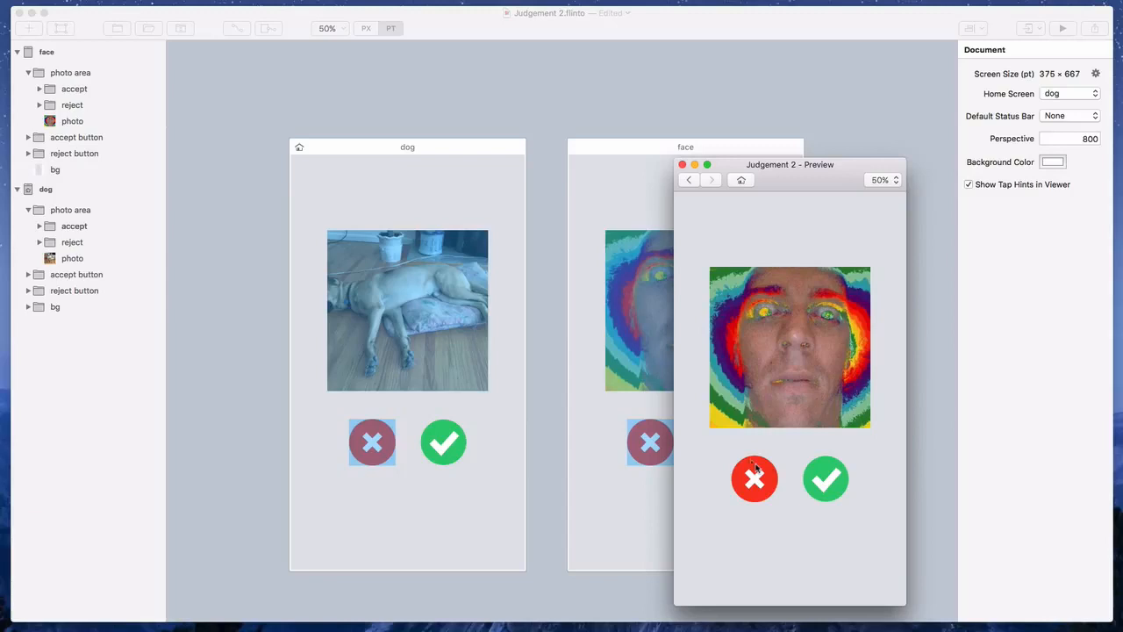
left_click_drag(790, 181, 791, 157)
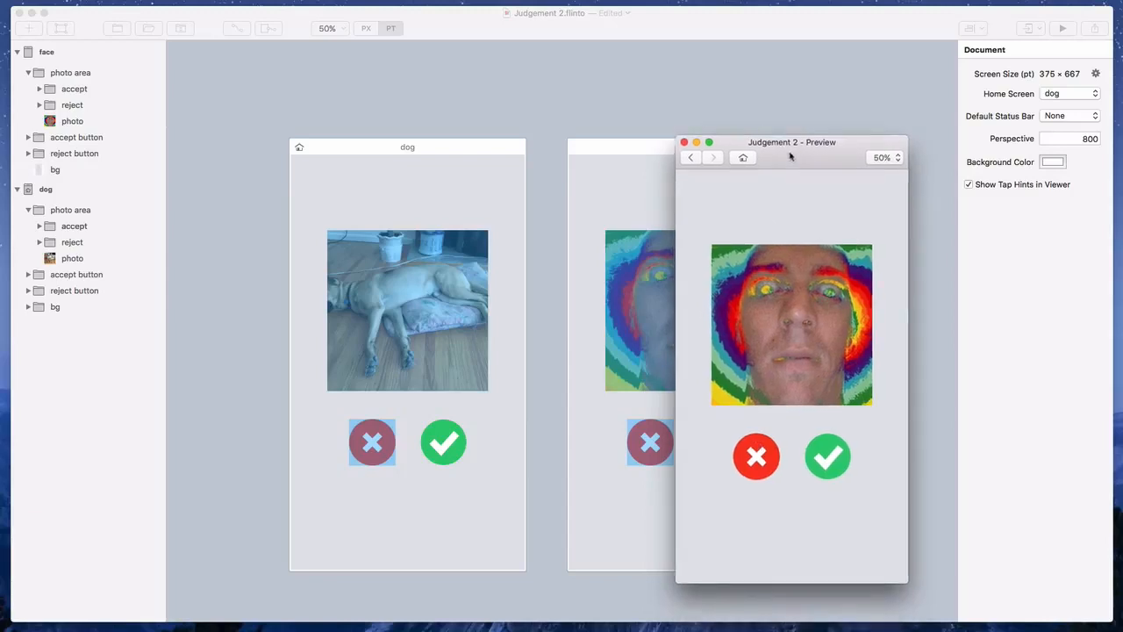
left_click(530, 379)
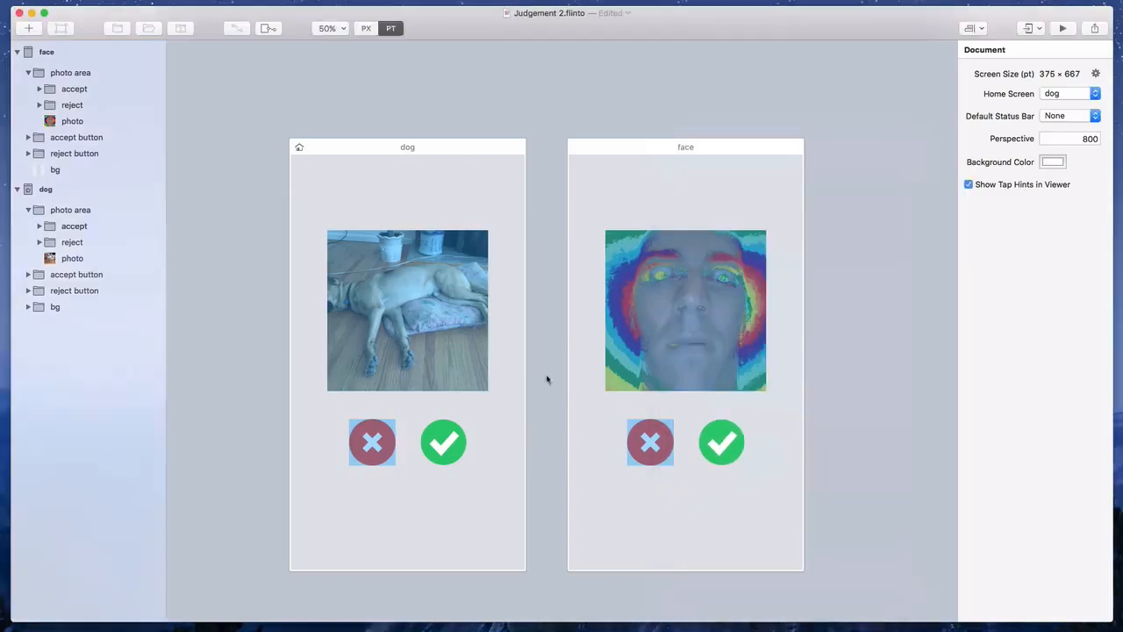
left_click(452, 436)
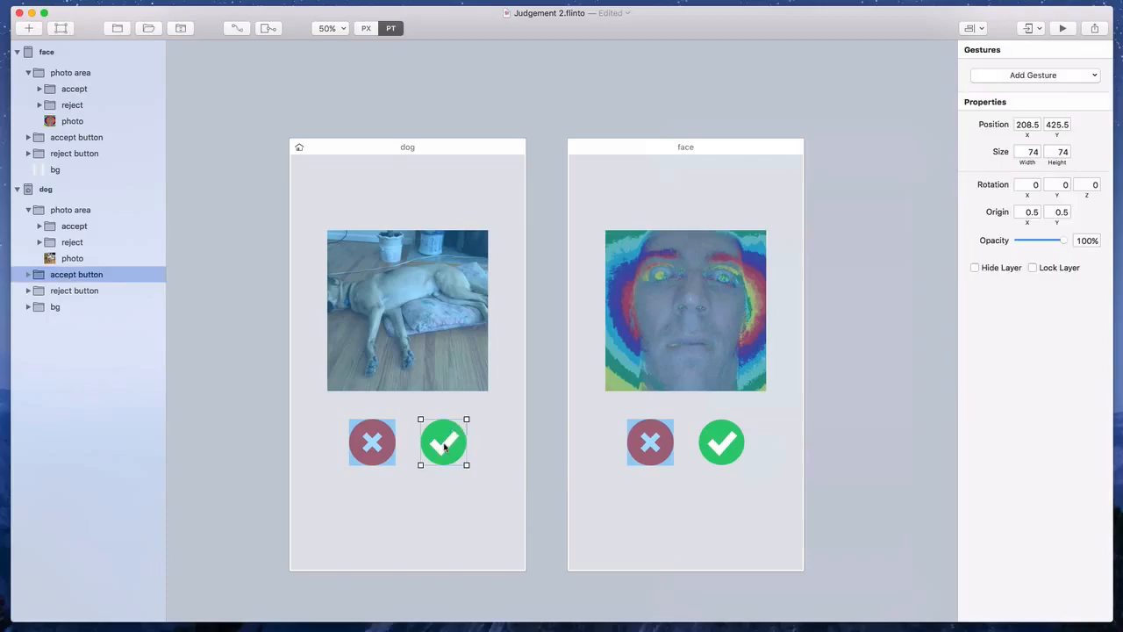
left_click(431, 342)
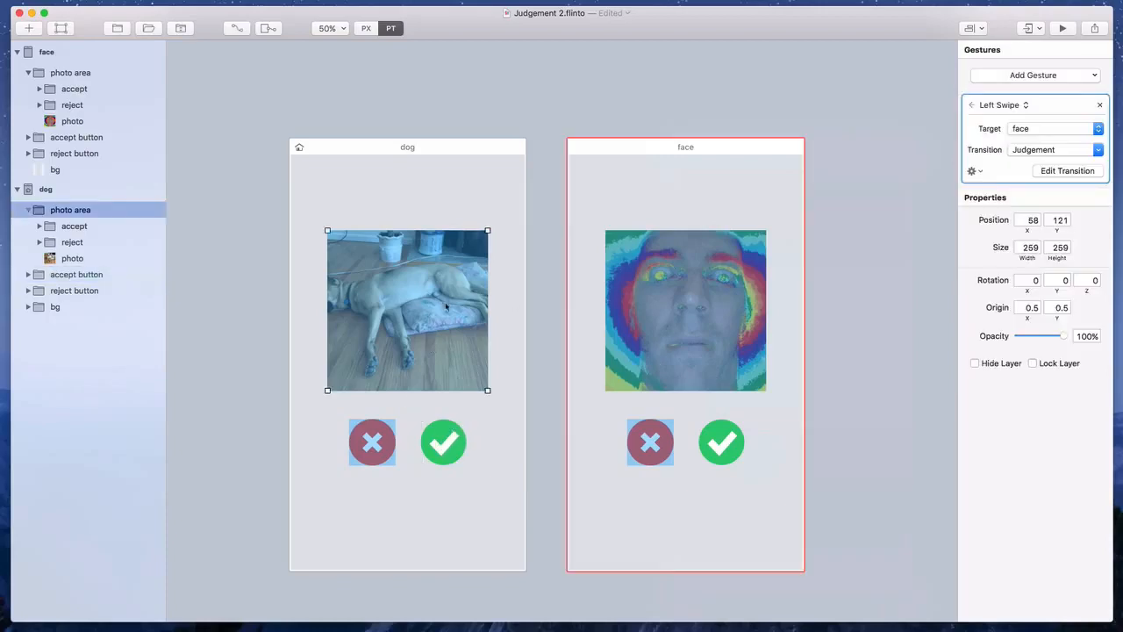
left_click(1015, 76)
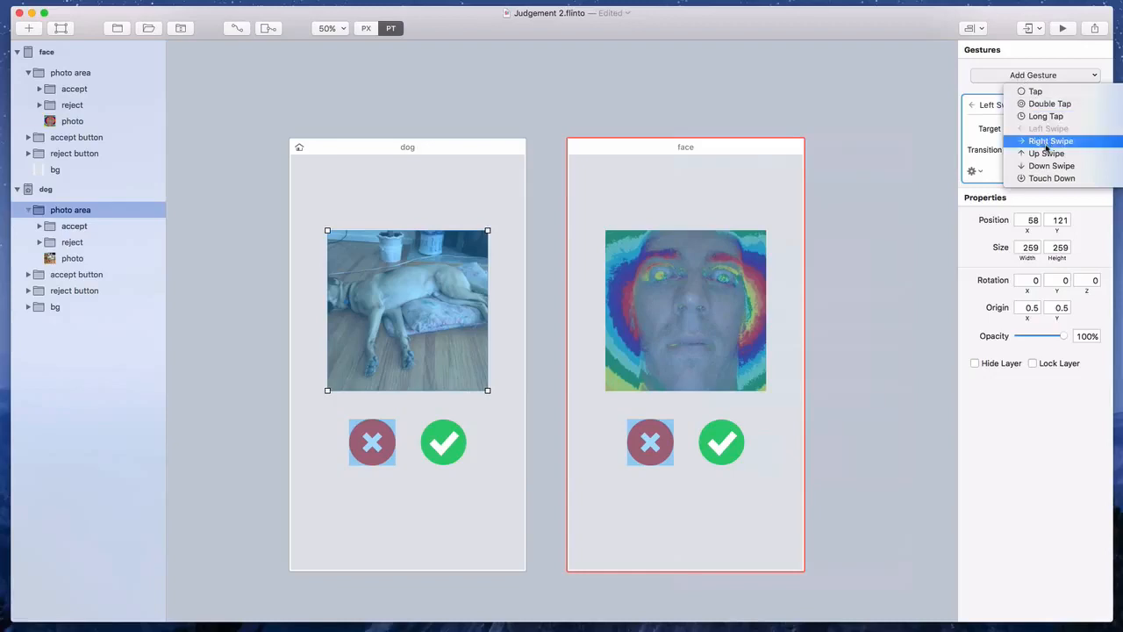
left_click(848, 123)
left_click(771, 120)
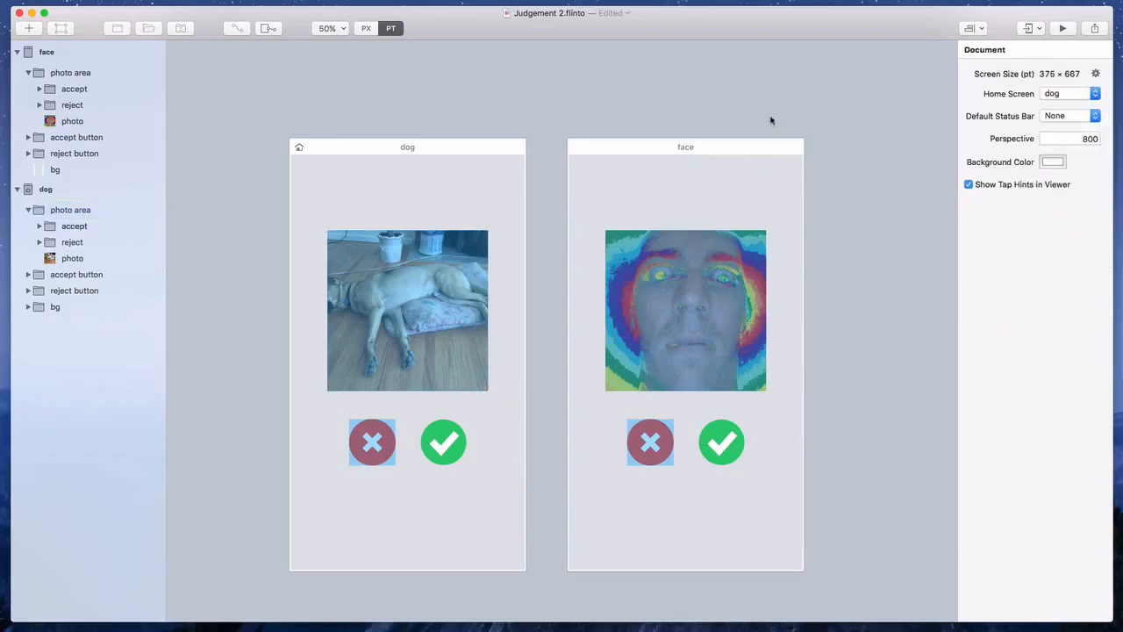